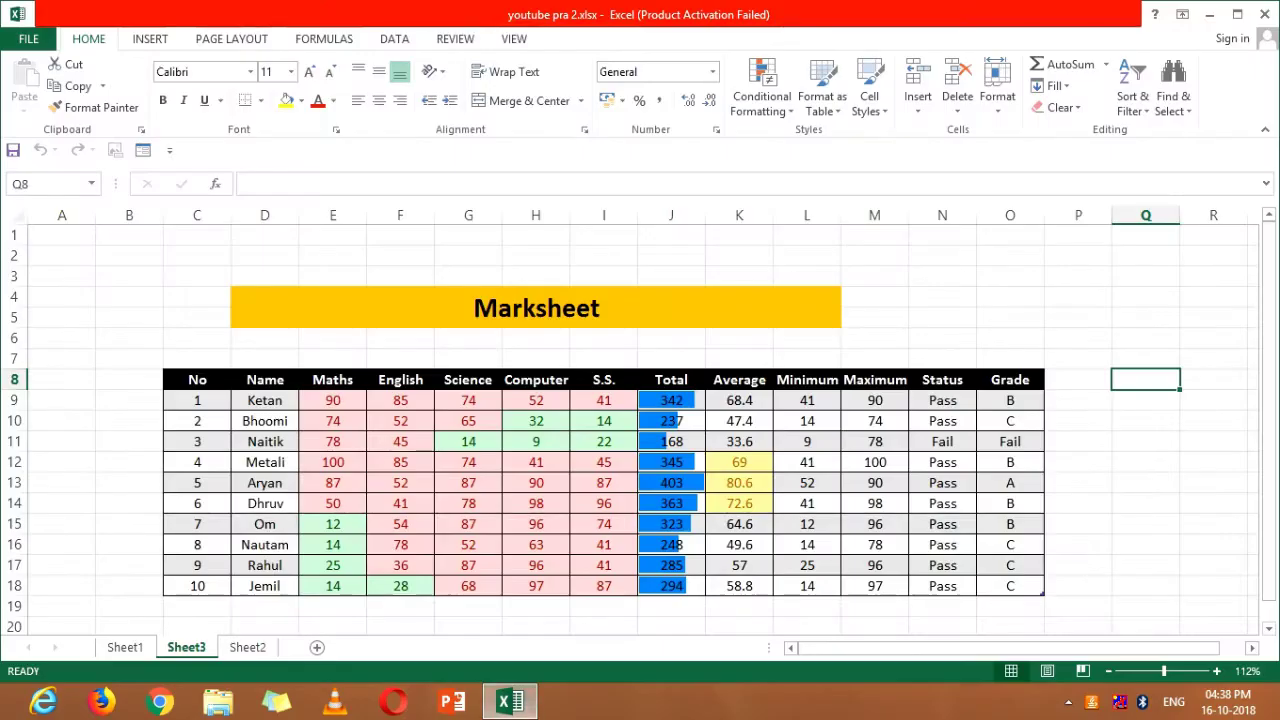
Check the Grade and Minimum formulas, select L9:L18 and preview the Bottom 10% rule.
left_click(1010, 441)
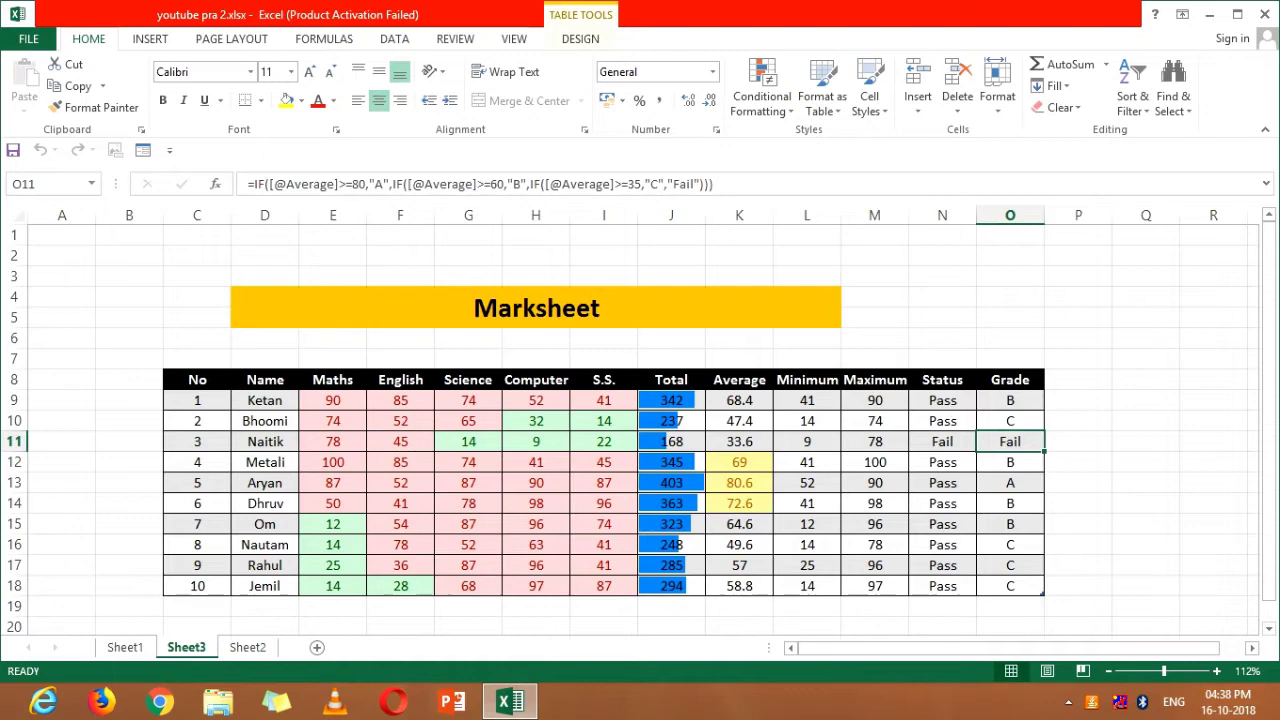
left_click(807, 400)
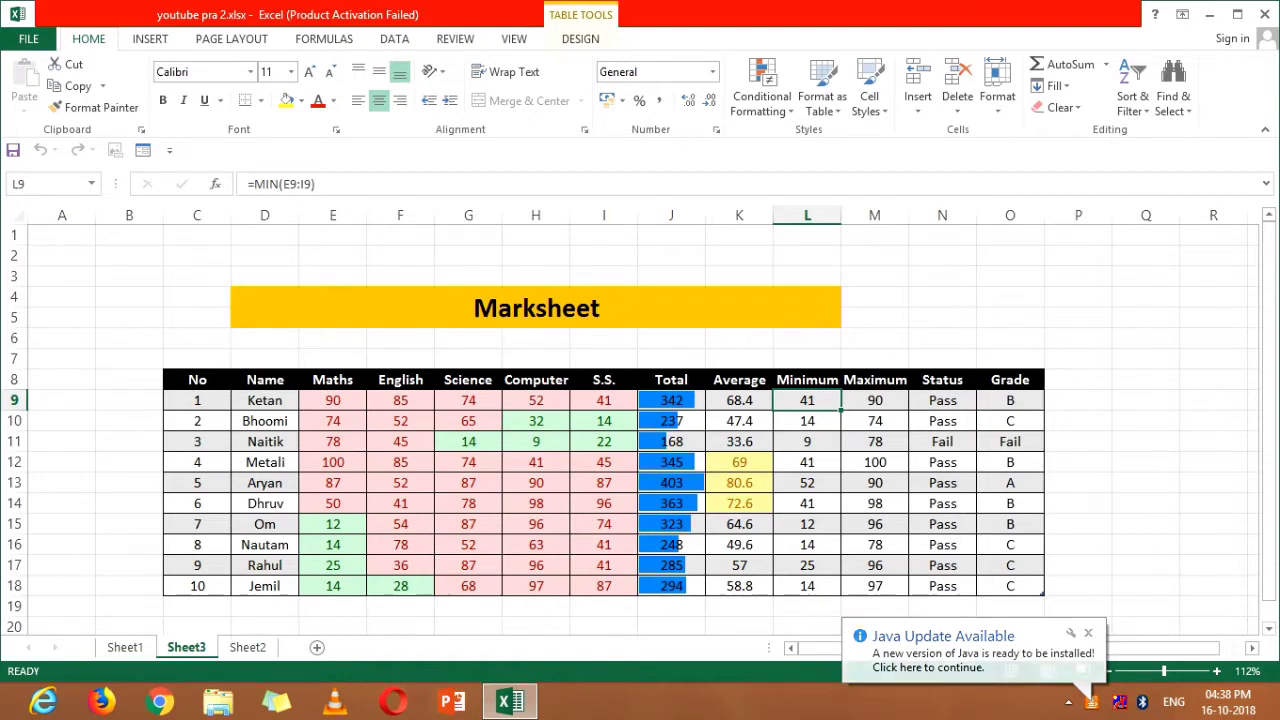
left_click_drag(807, 400, 807, 586)
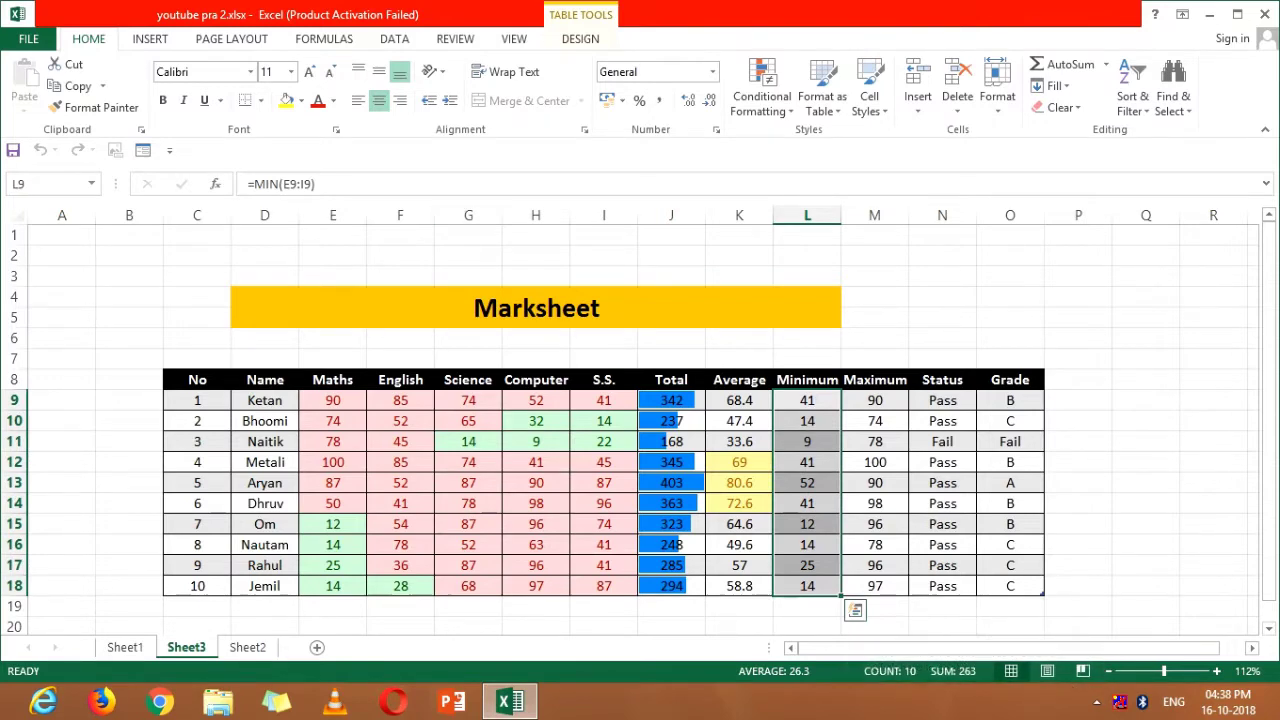
left_click(762, 96)
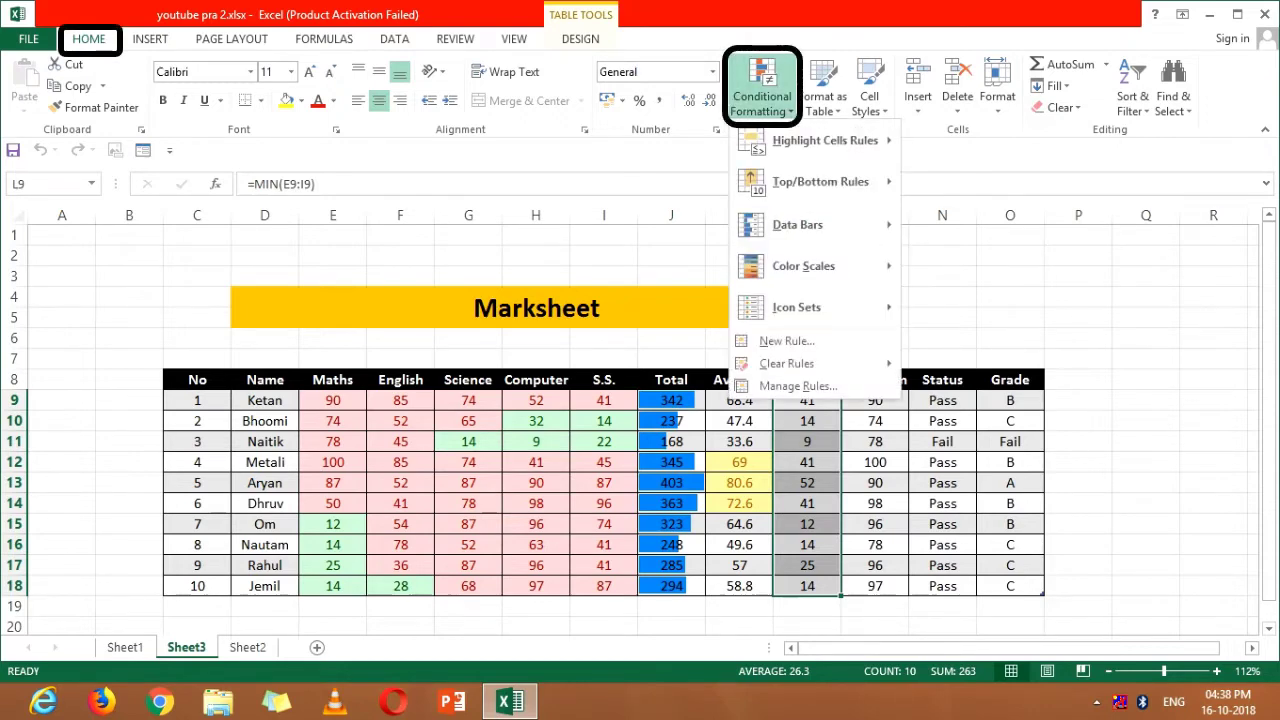
mouse_move(820, 181)
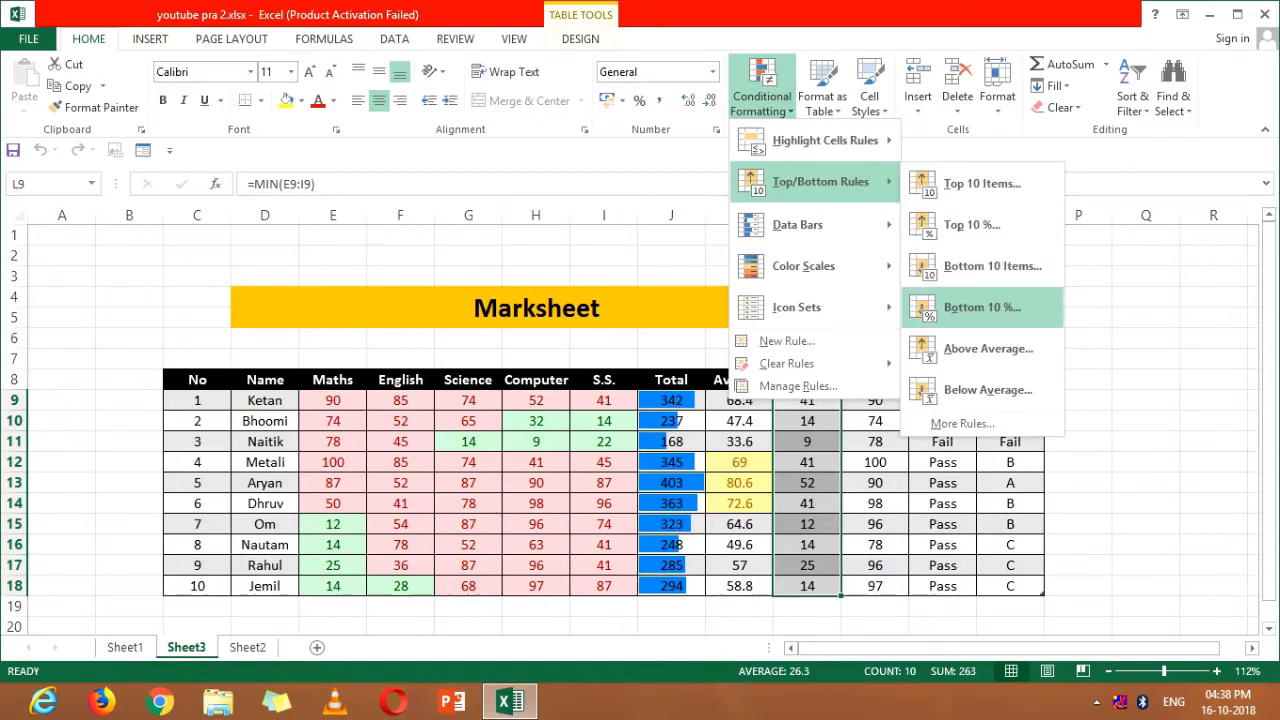
key("Escape")
key("Escape")
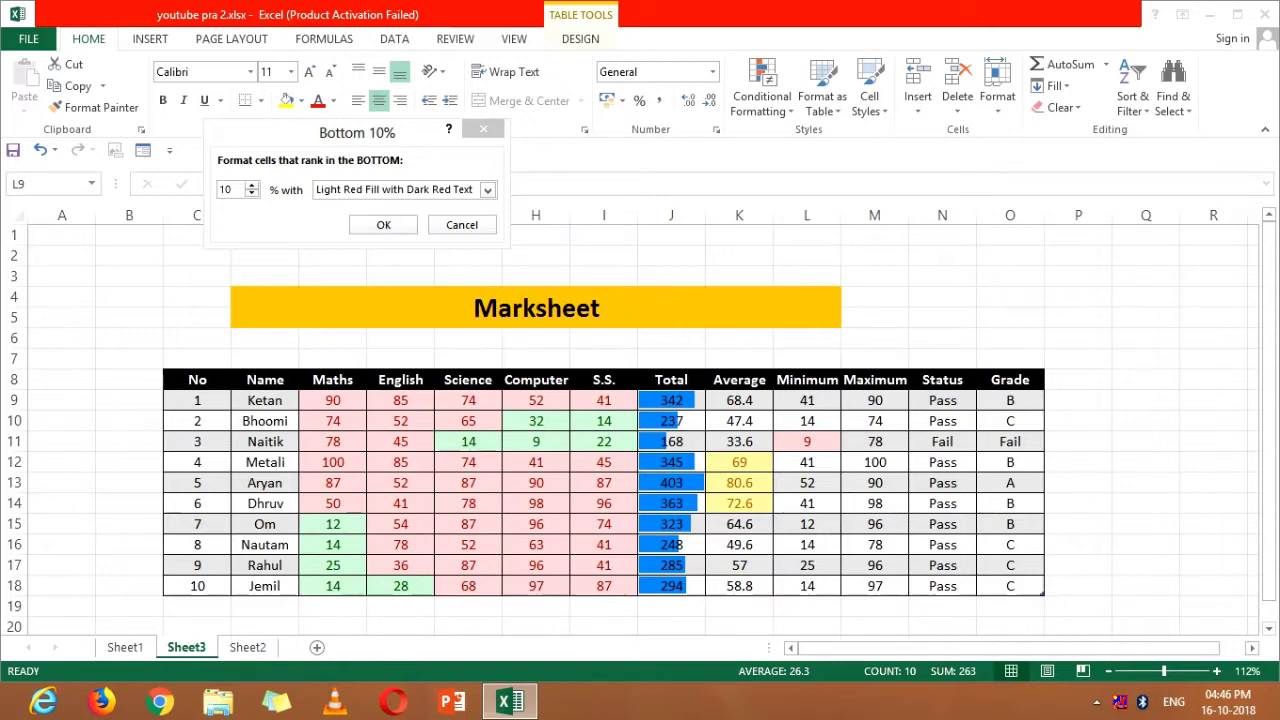
Change the bottom percentage to 30 and apply it with Light Red Fill with Dark Red Text.
key("BackSpace")
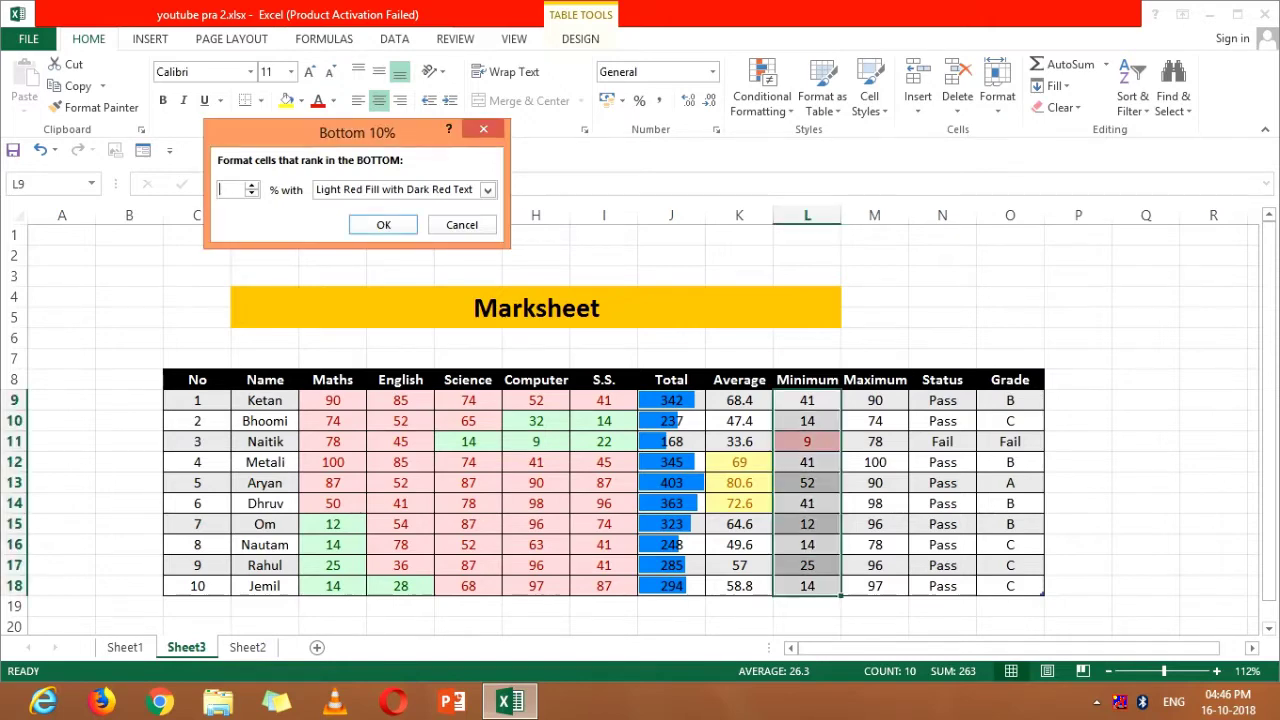
key("BackSpace")
type("20")
key("BackSpace")
key("BackSpace")
type("30")
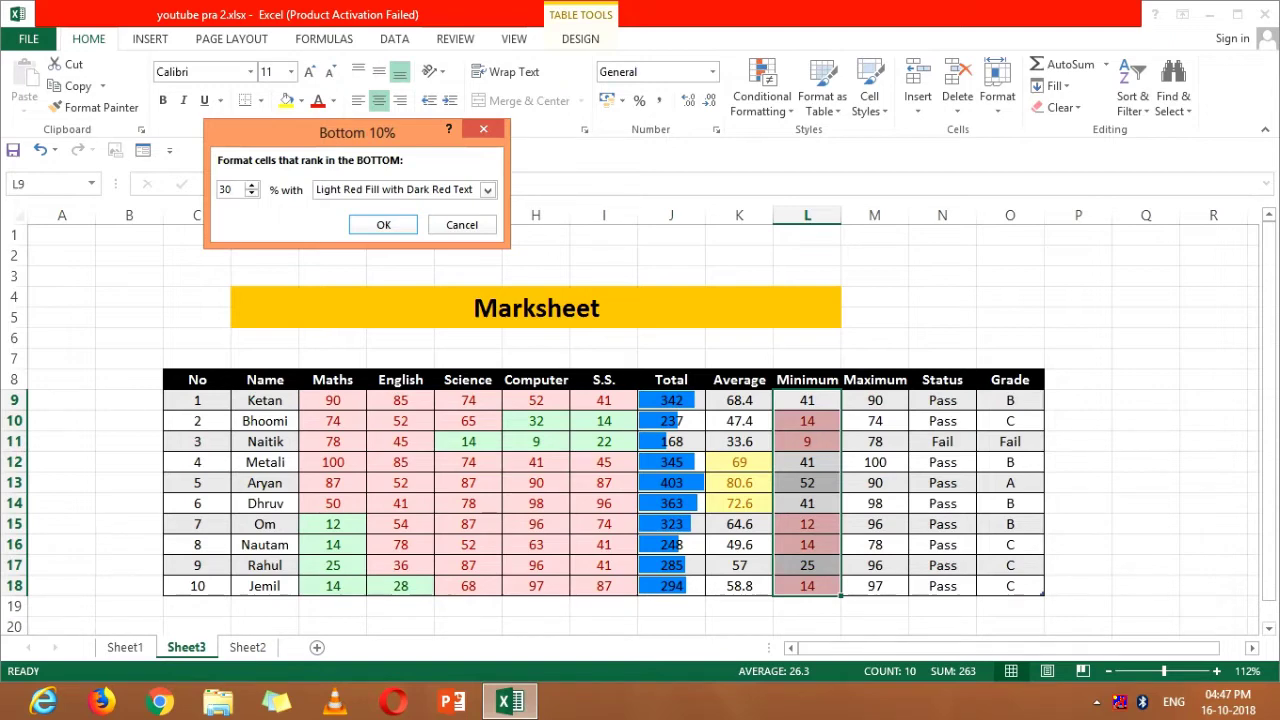
key("Return")
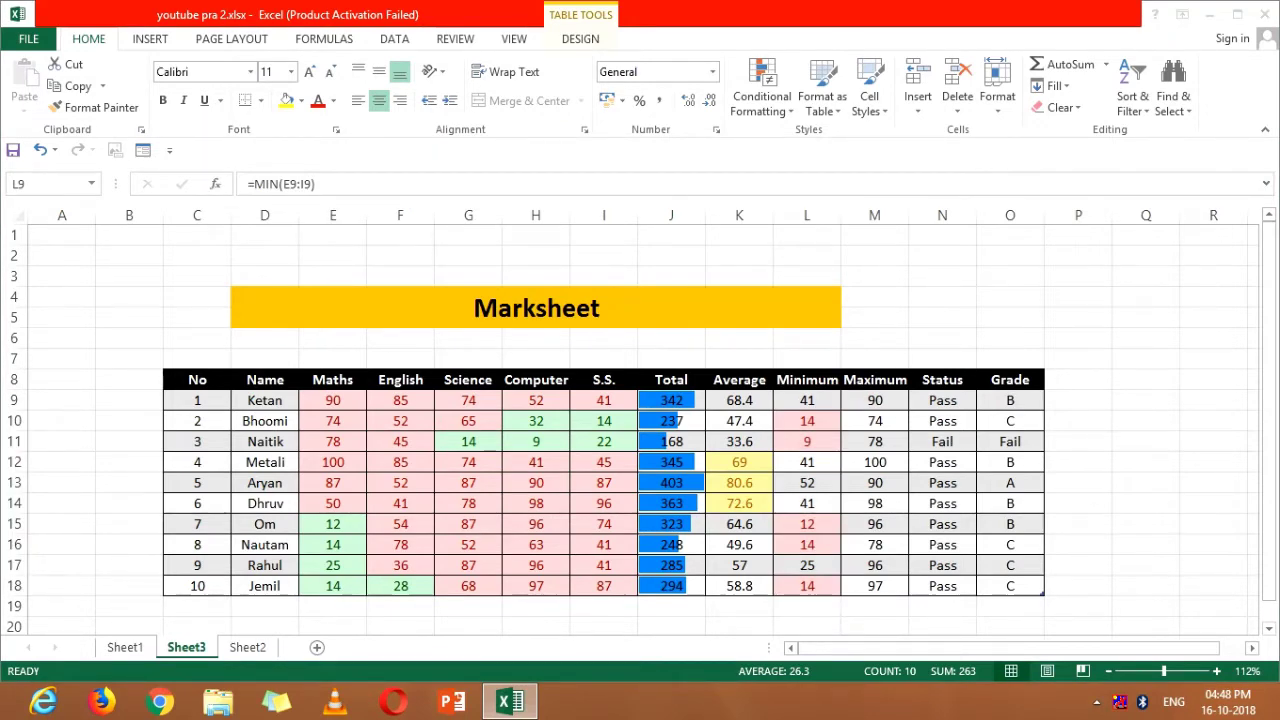
Apply a Top 30% rule in light red fill to Maximum values M9:M18.
left_click(875, 400)
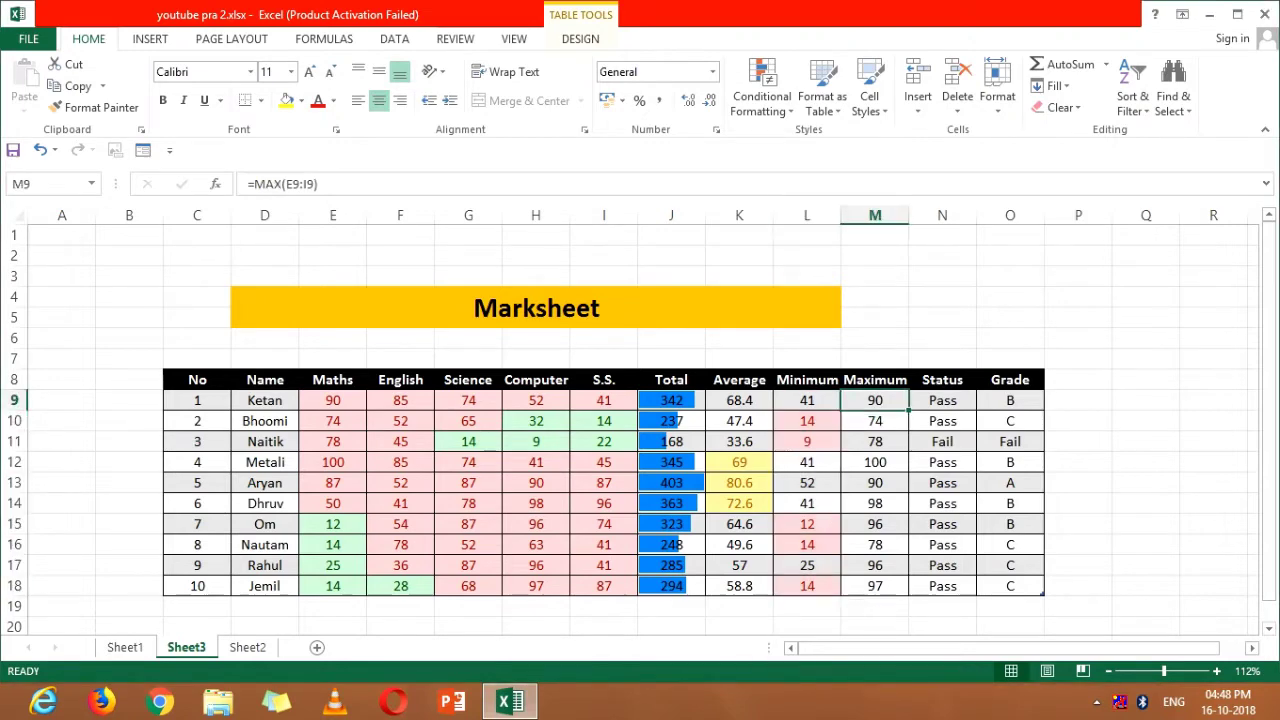
left_click_drag(875, 400, 875, 586)
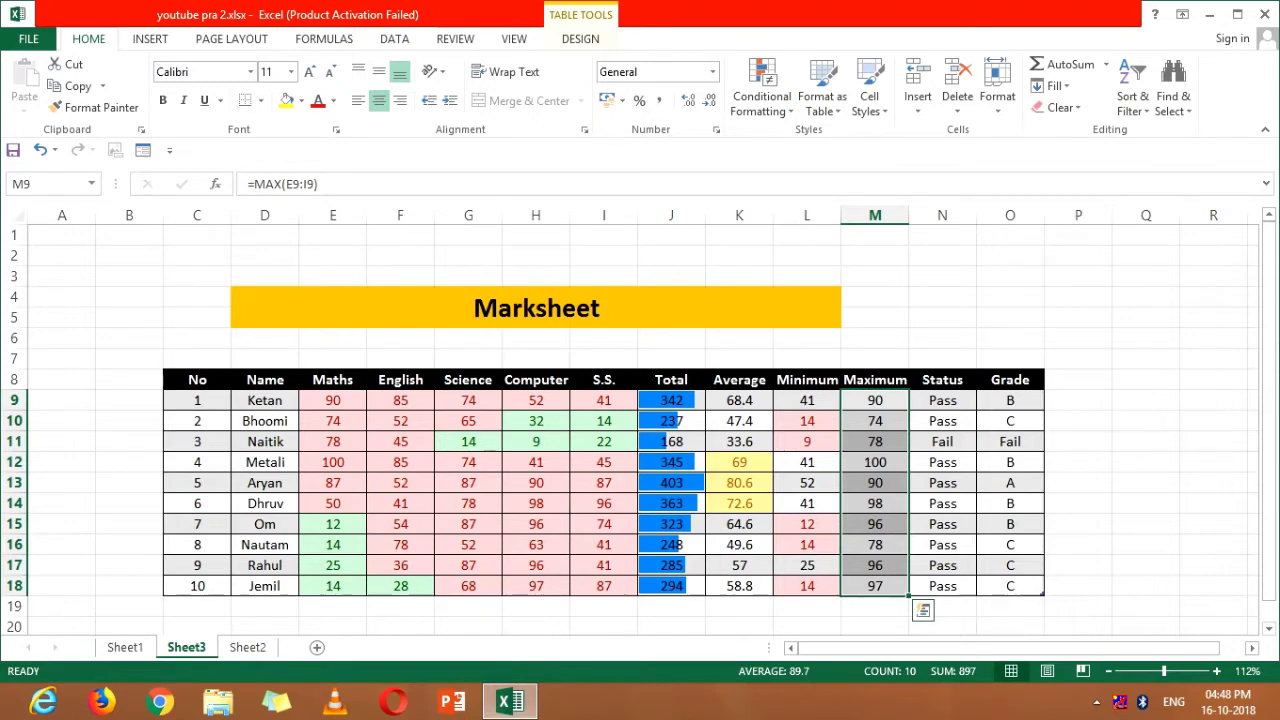
left_click(762, 90)
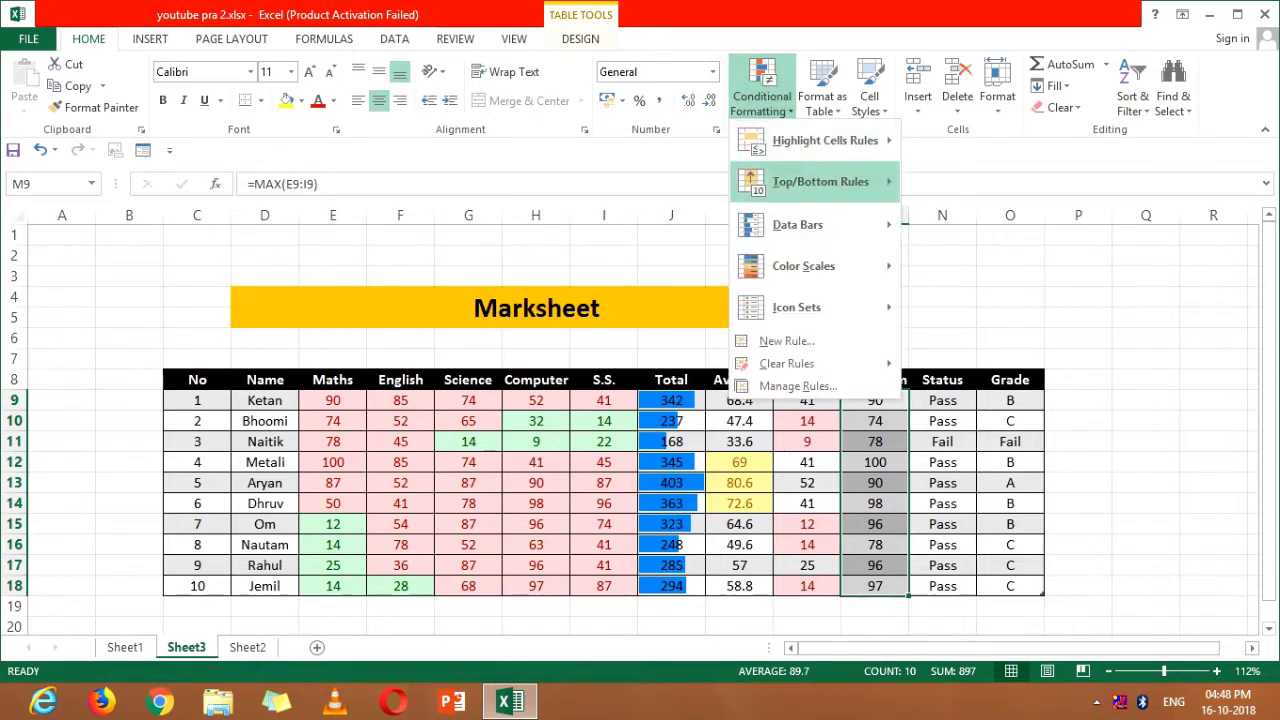
mouse_move(820, 181)
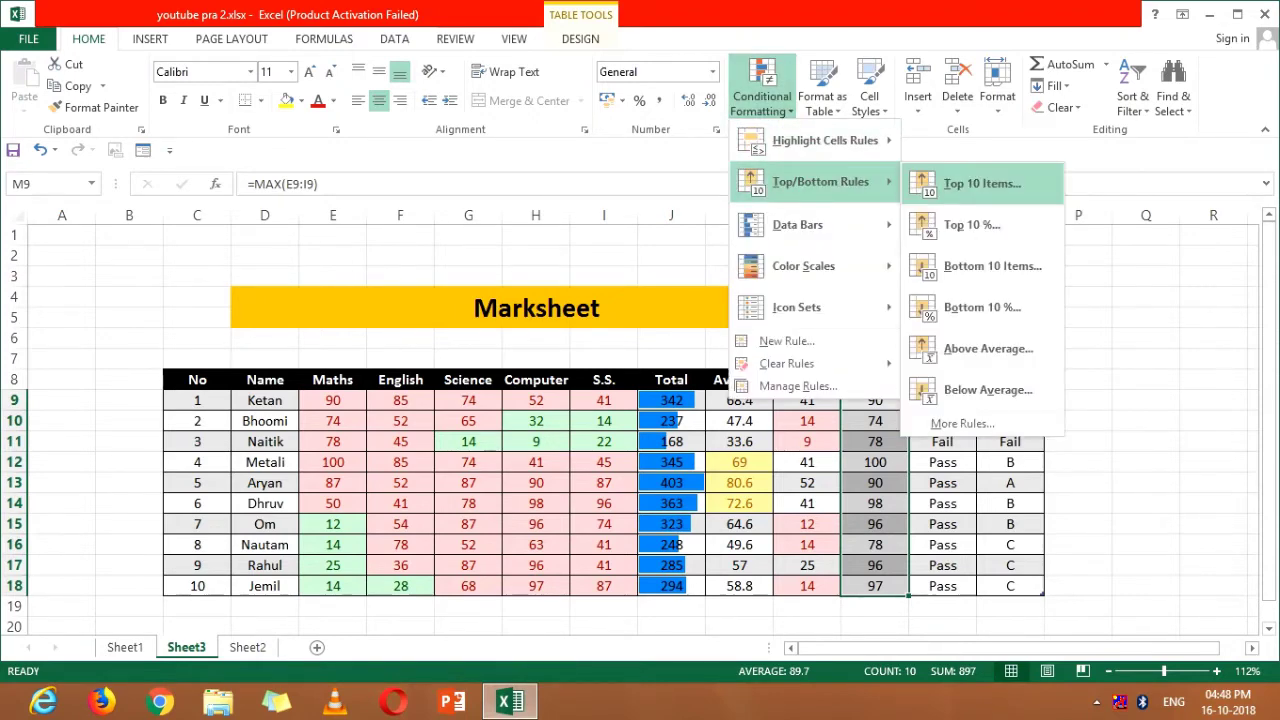
left_click(970, 224)
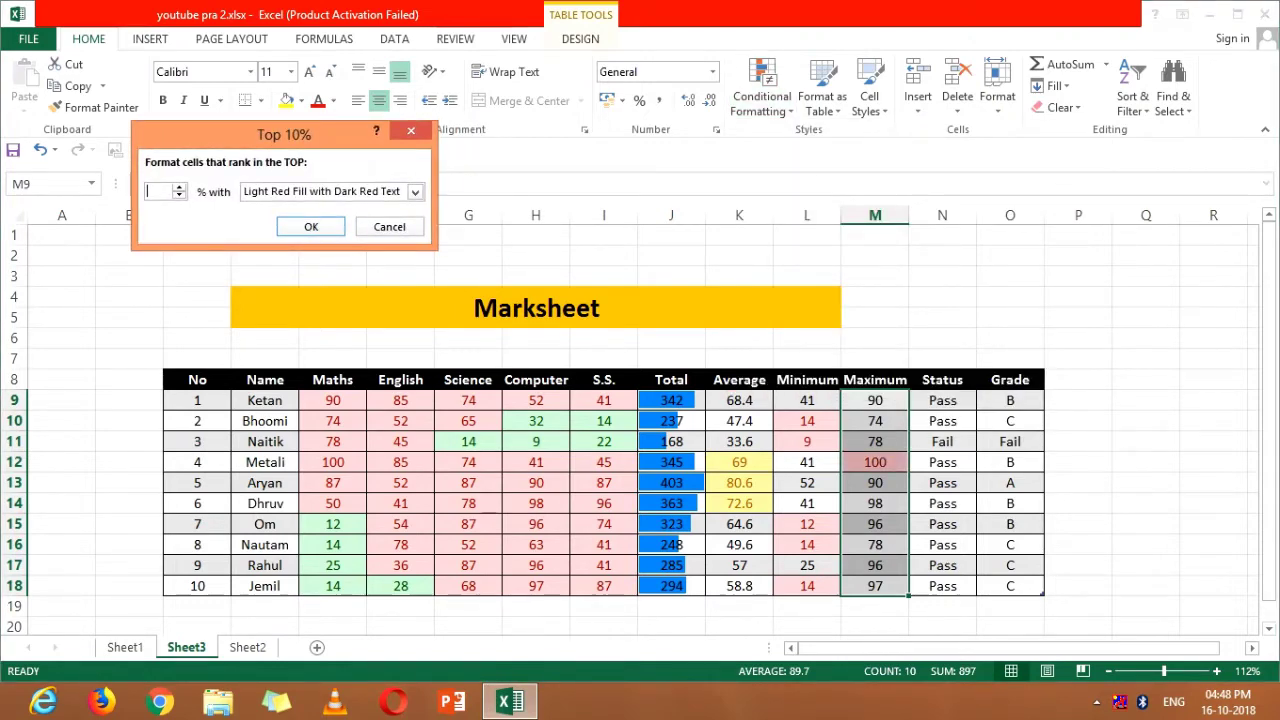
type("30")
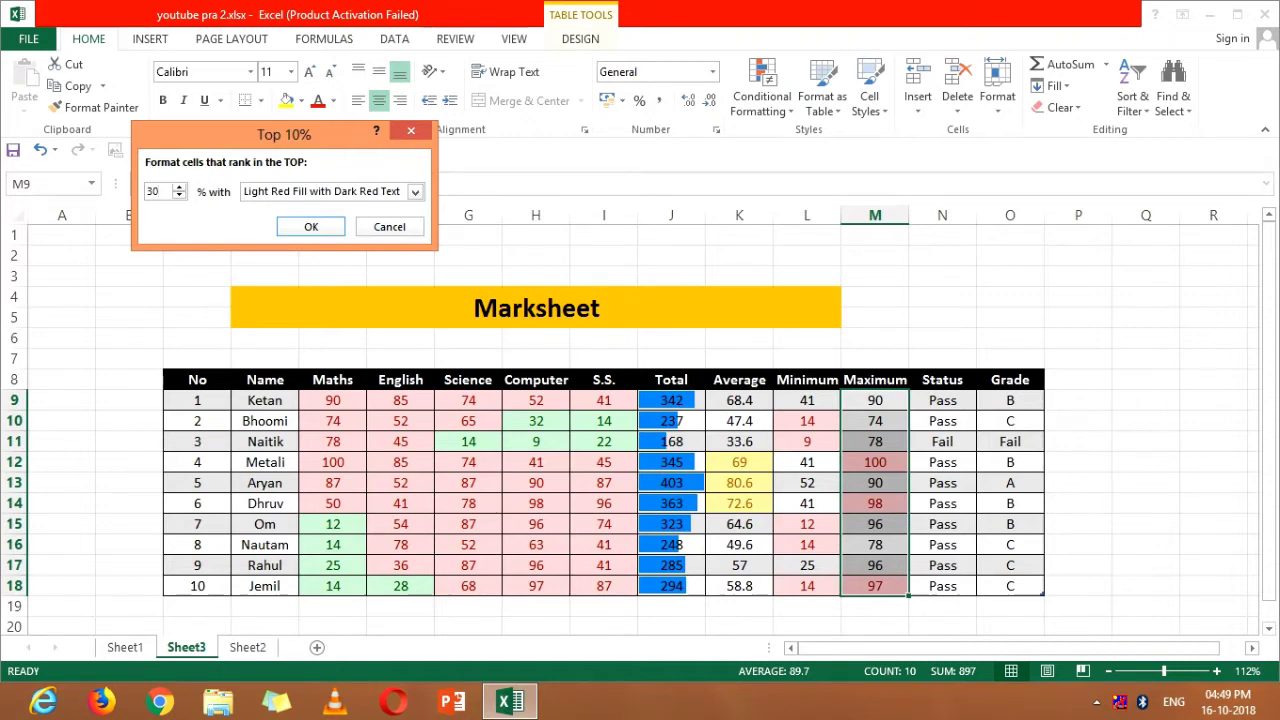
key("Return")
left_click(942, 400)
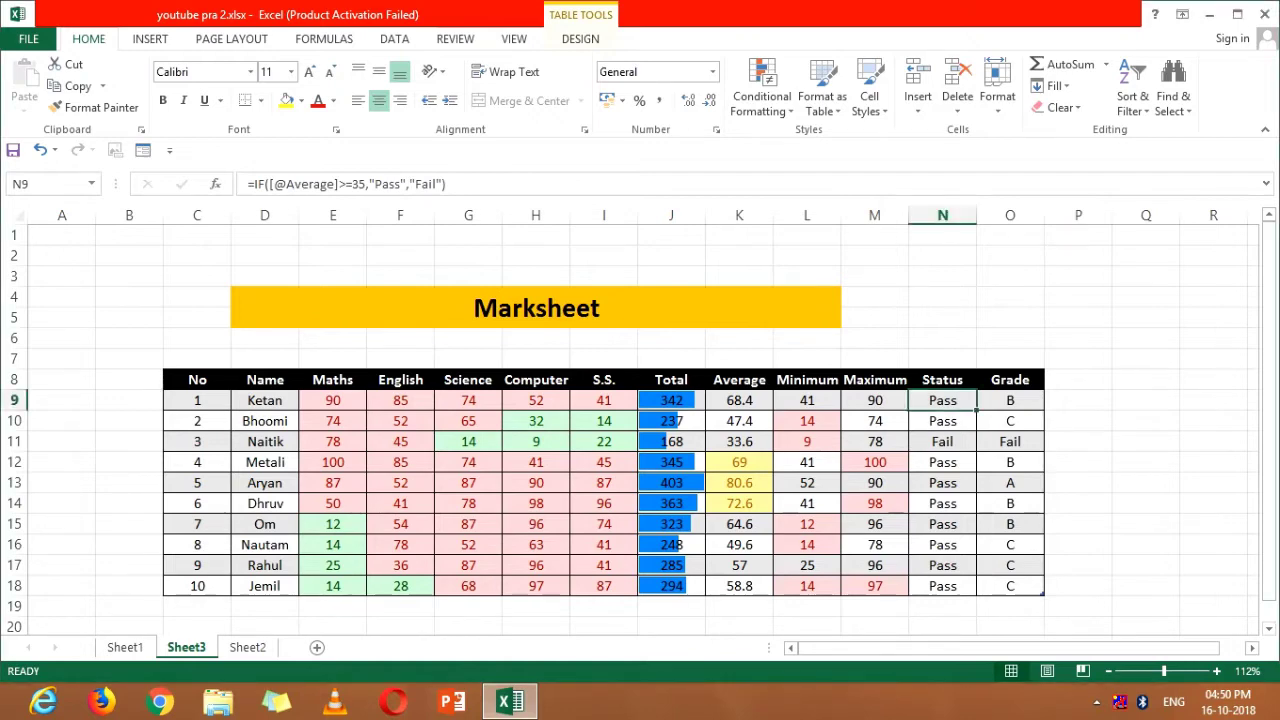
Extend the Status selection and start an Equal To rule for 'Pass'.
key("shift+Down")
key("shift+Down")
key("shift+Down")
key("shift+Down")
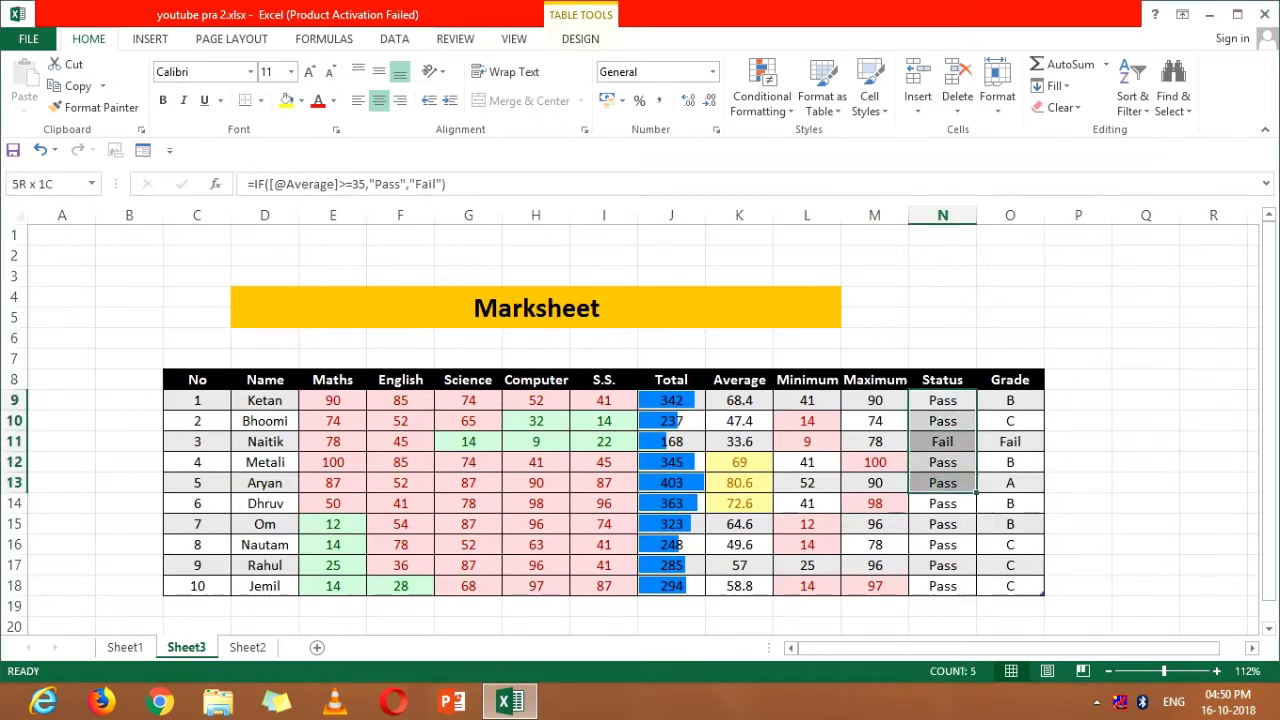
key("shift+Down")
key("shift+Down")
key("shift+Down")
key("shift+Down")
key("shift+Down")
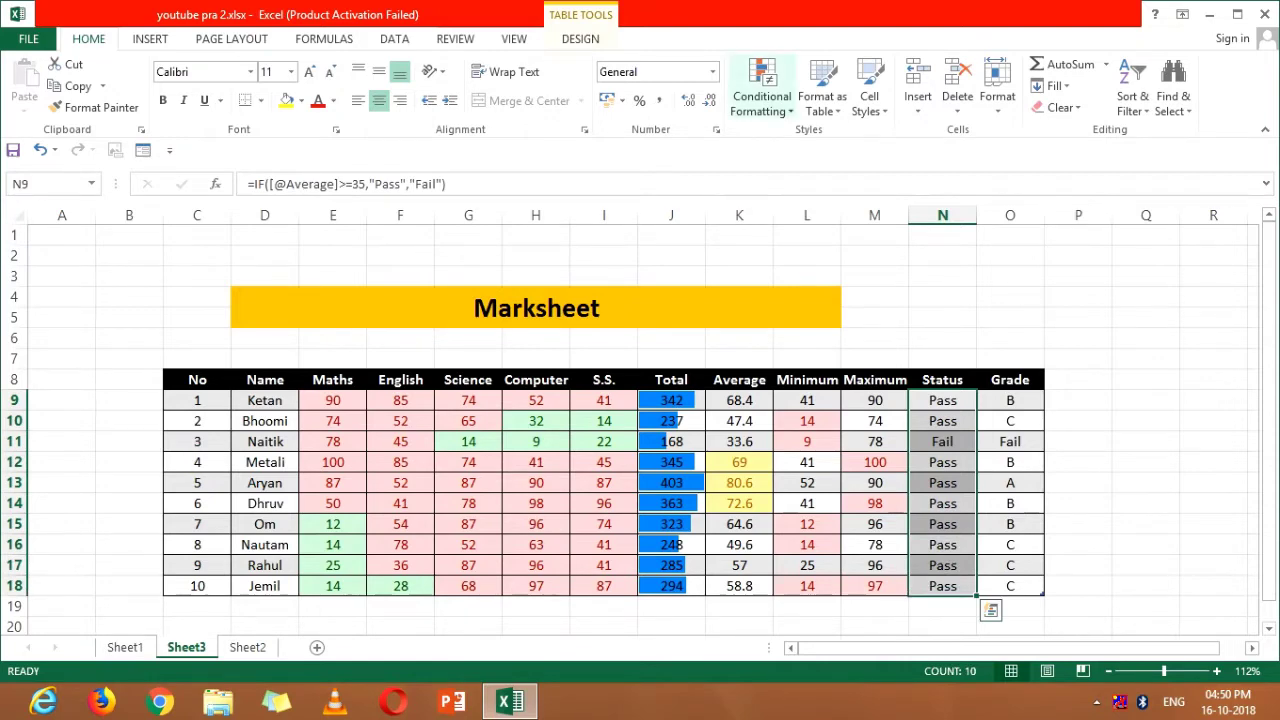
left_click(762, 90)
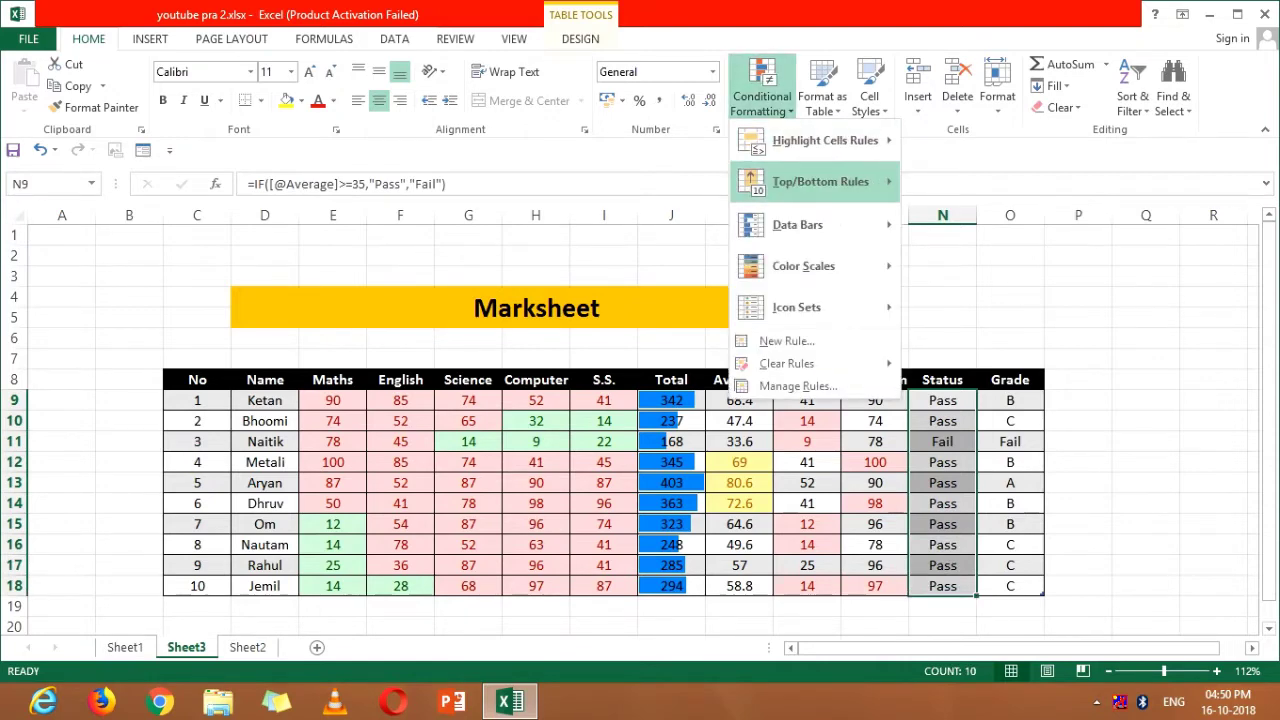
mouse_move(820, 181)
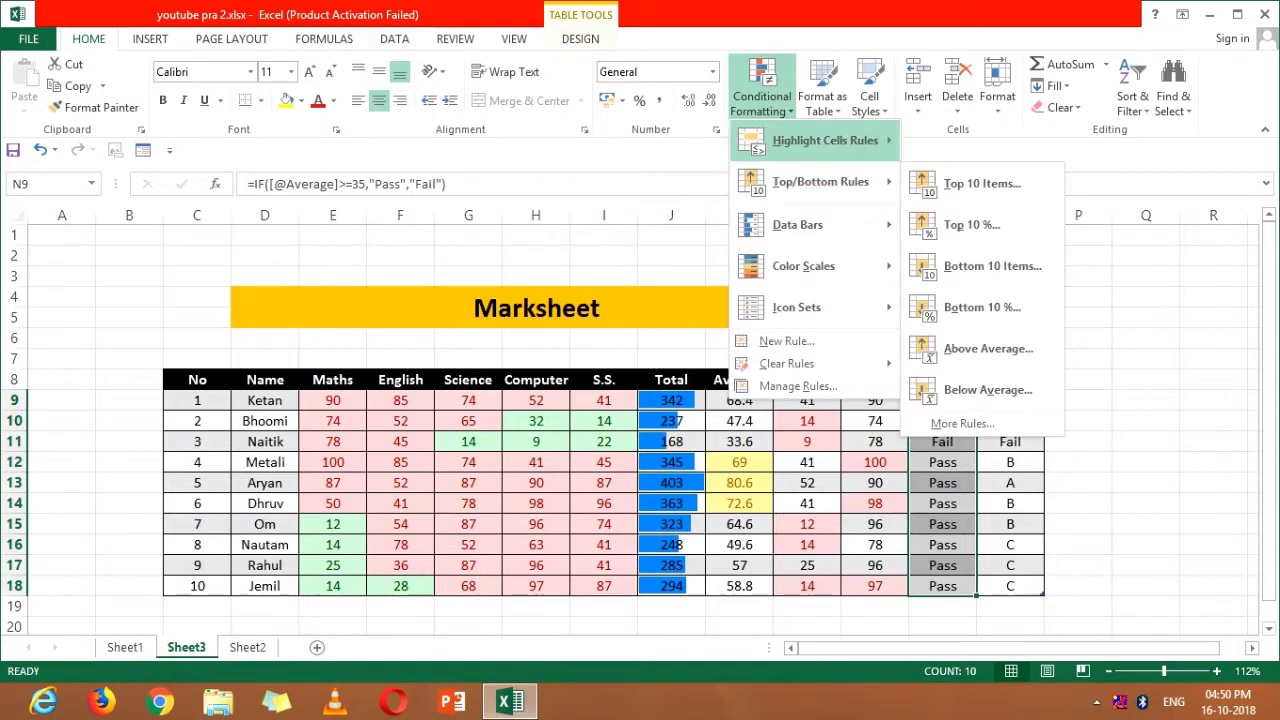
mouse_move(825, 140)
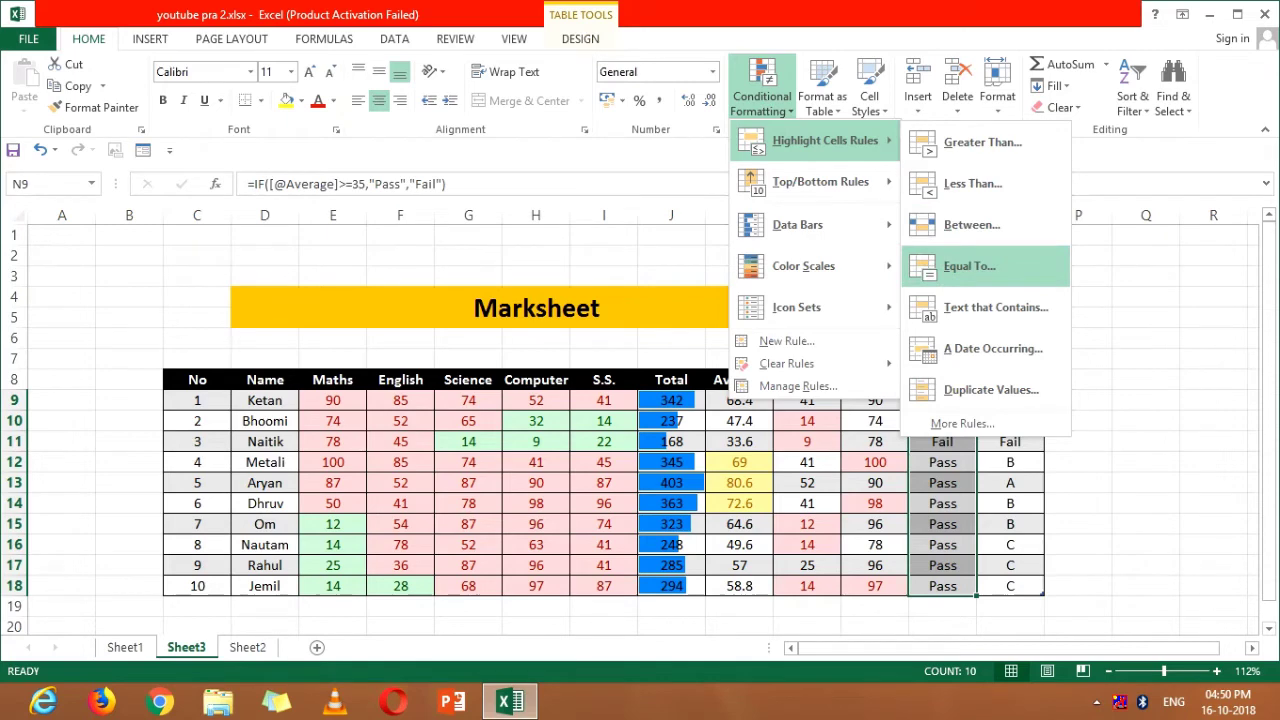
left_click(970, 265)
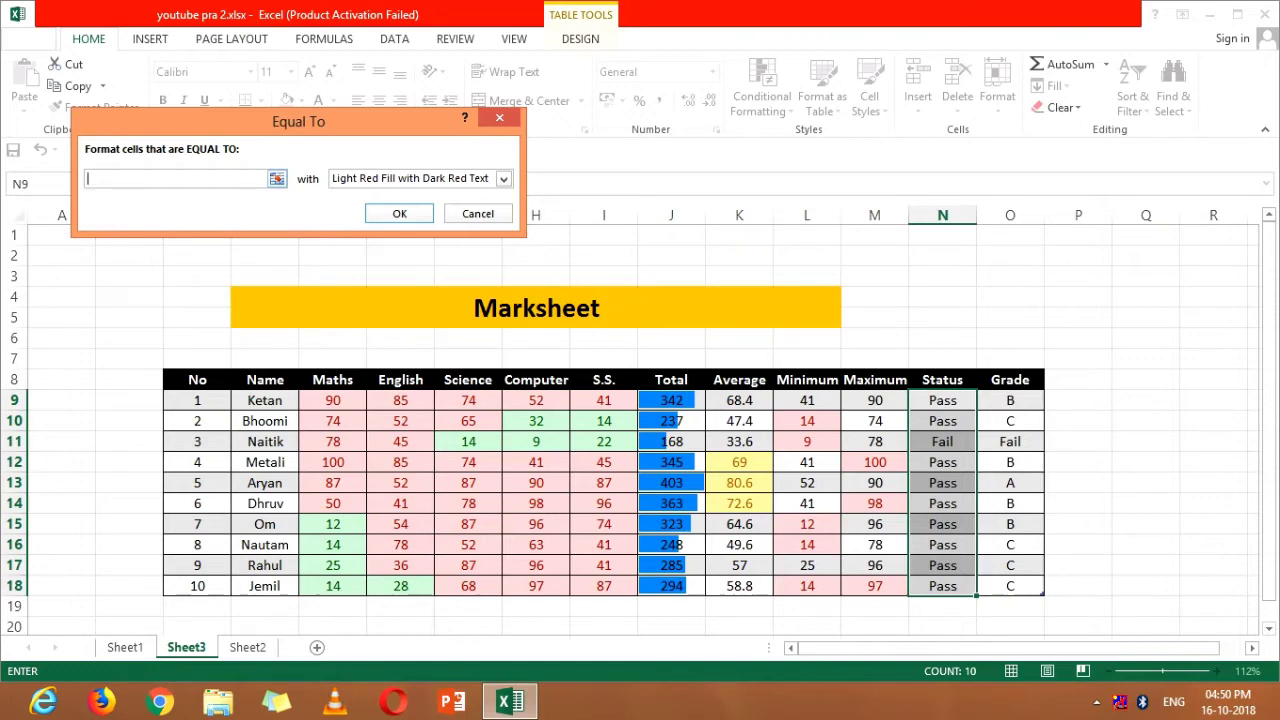
type("Pas")
type("s")
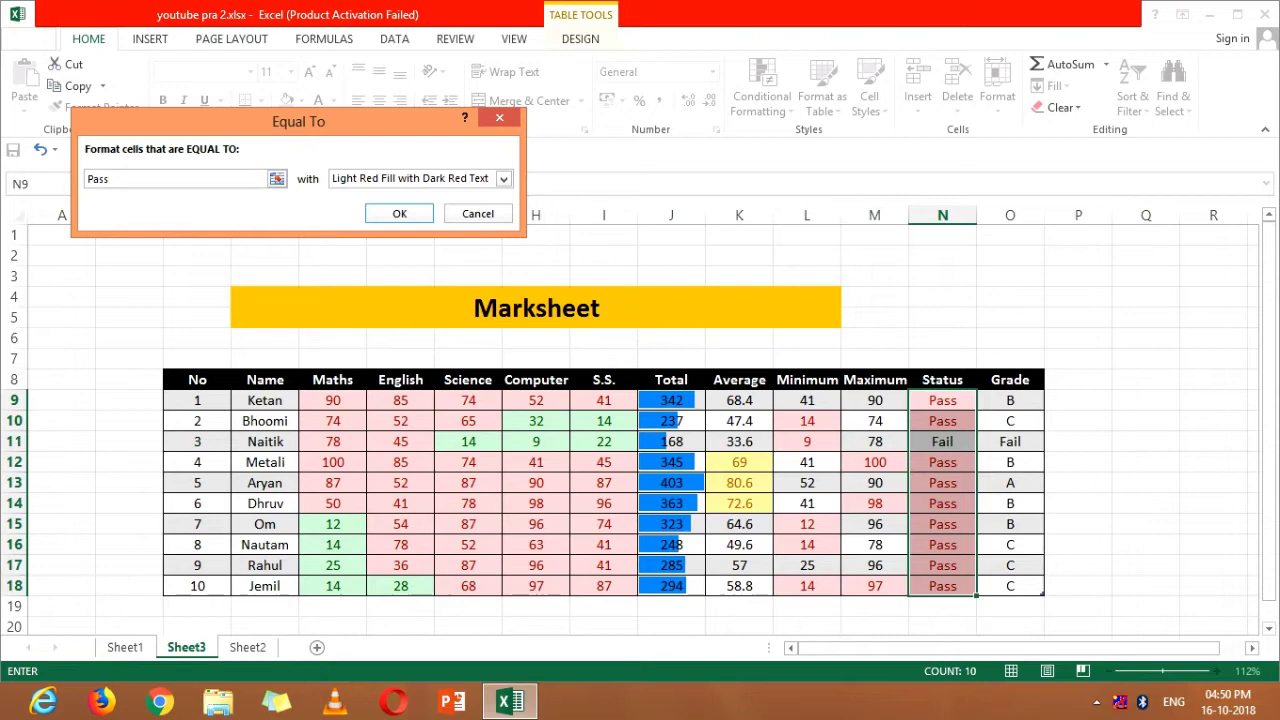
Choose Green Fill with Dark Green Text for Pass and confirm the rule.
left_click(503, 178)
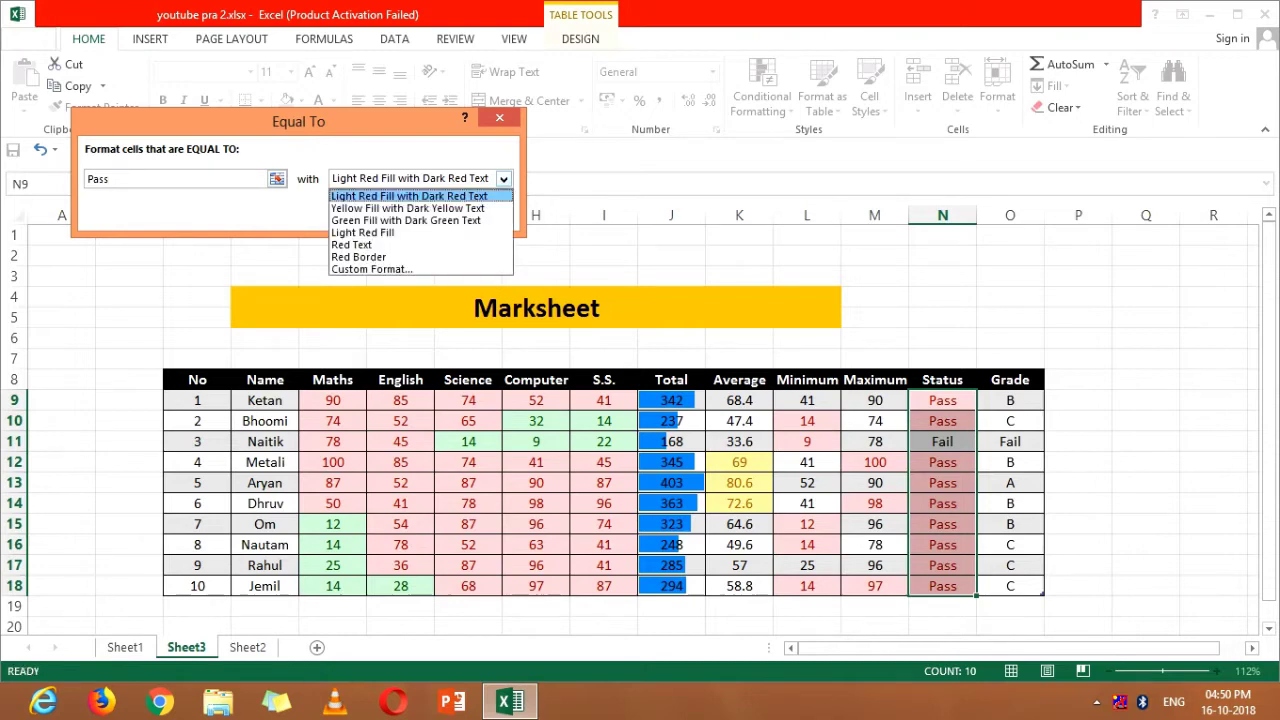
key("Down")
key("Down")
key("Down")
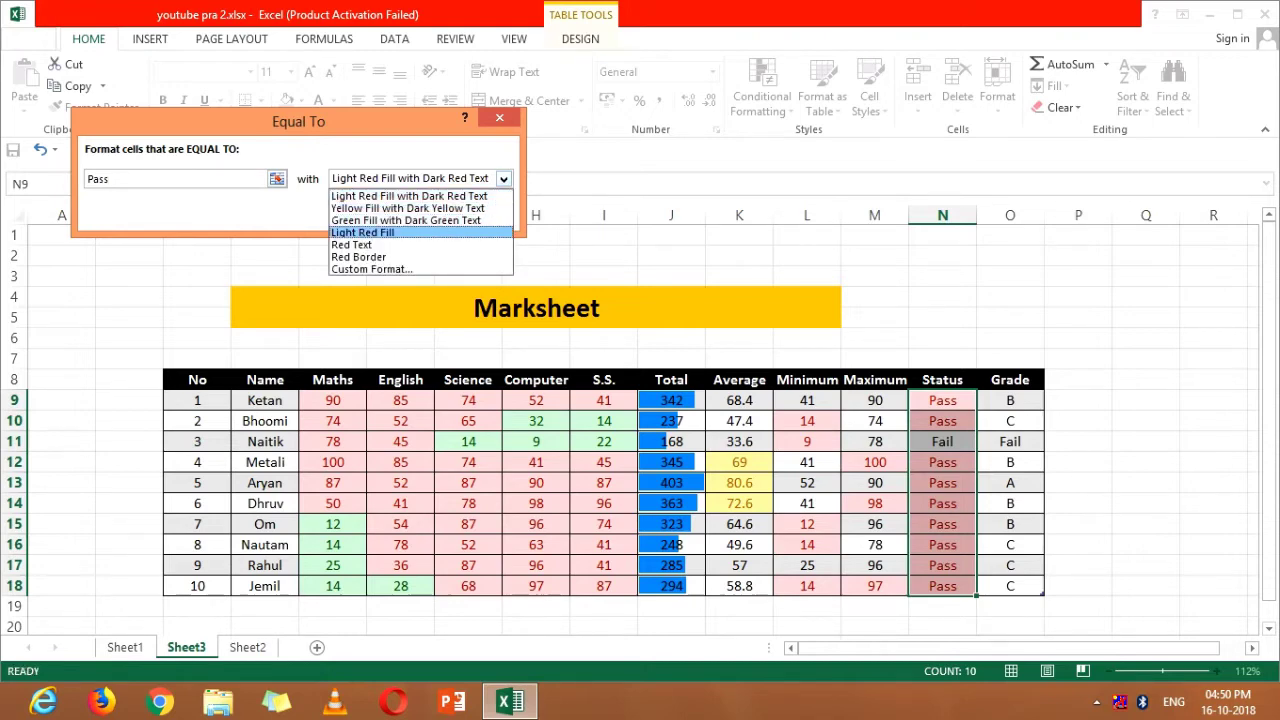
key("Return")
key("alt+Down")
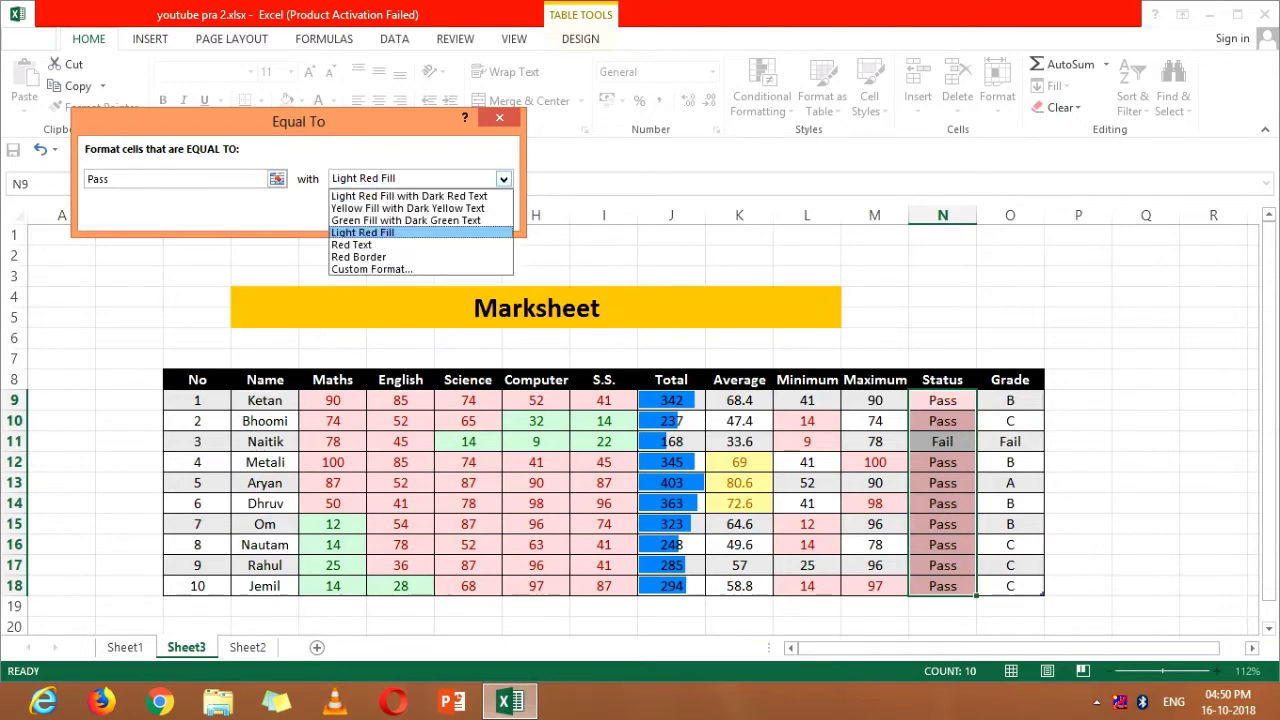
key("Up")
key("Return")
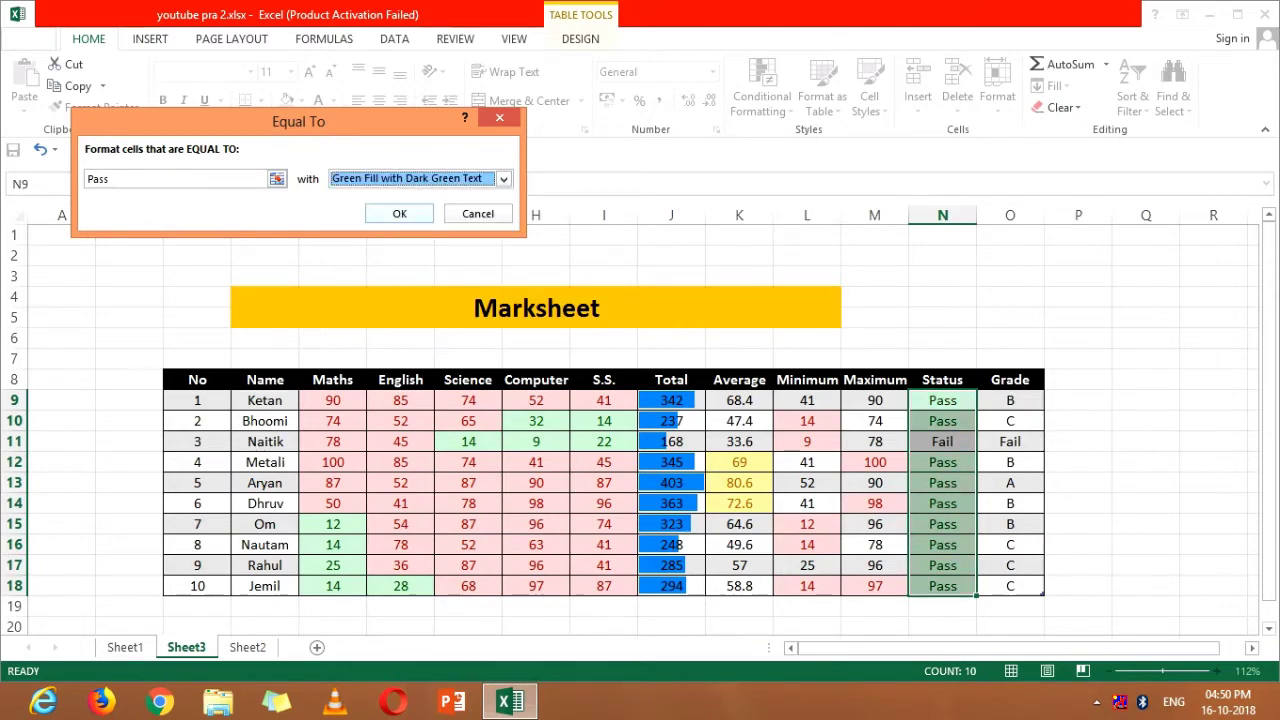
key("Return")
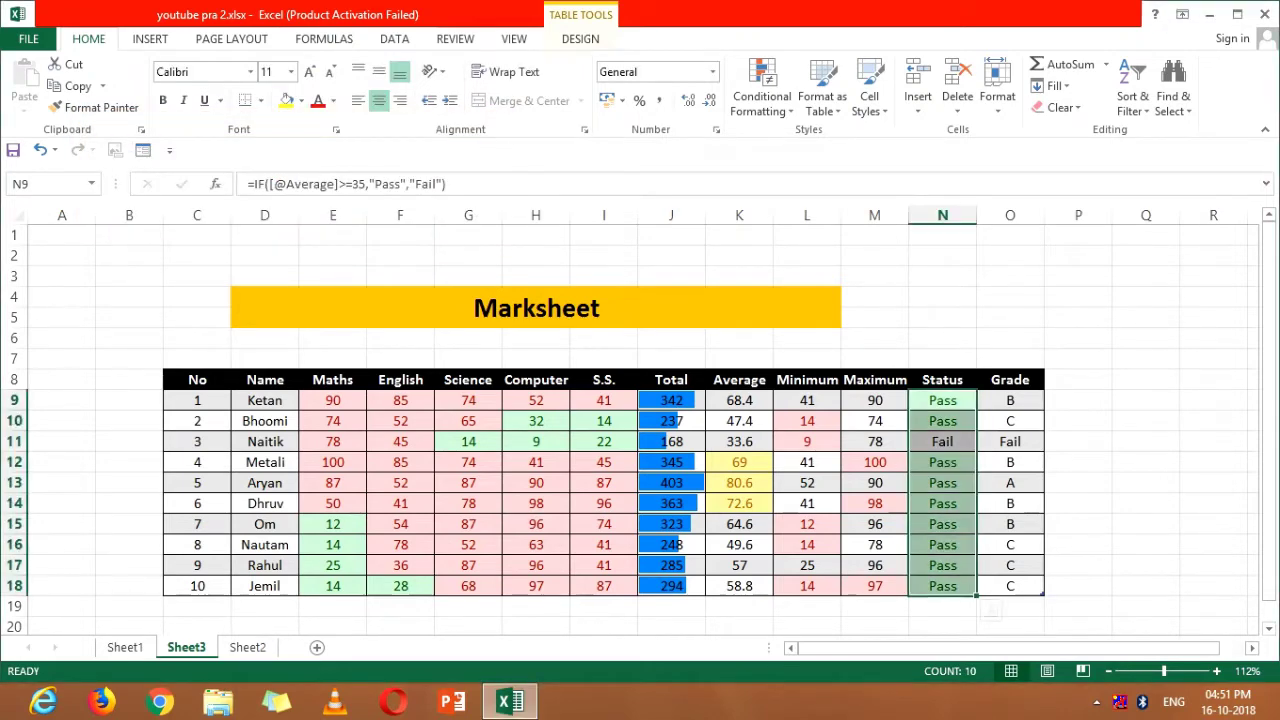
Reselect all Status cells and start an Equal To rule for 'Fail'.
key("shift+Up")
key("shift+Up")
key("shift+Up")
key("shift+Down")
key("shift+Down")
key("shift+Down")
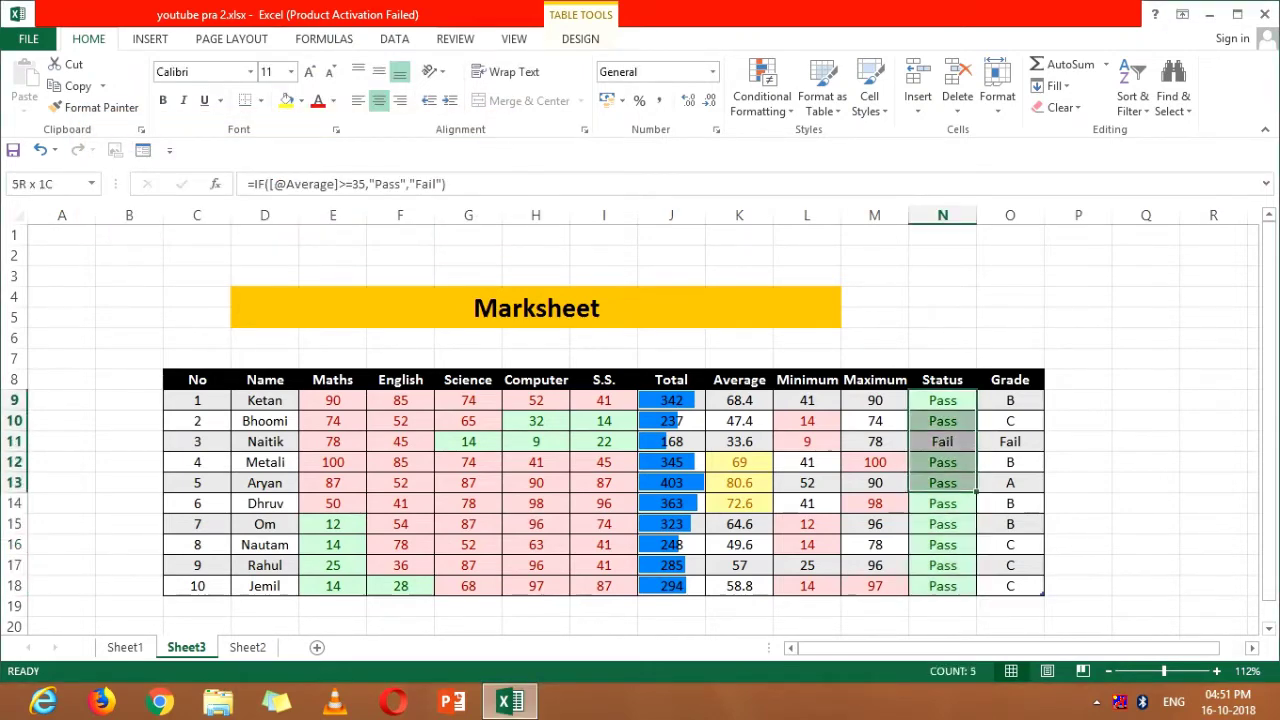
key("shift+Down")
key("shift+Down")
key("shift+Down")
key("shift+Down")
key("shift+Down")
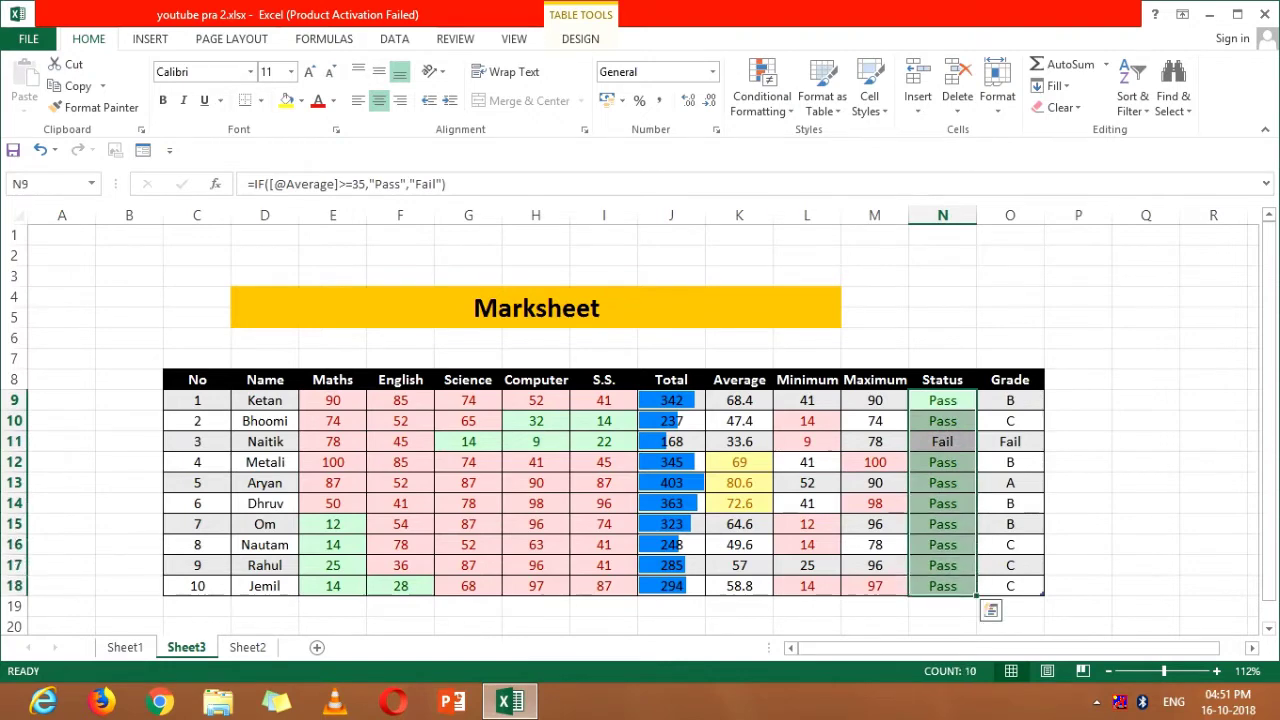
left_click(762, 90)
mouse_move(820, 181)
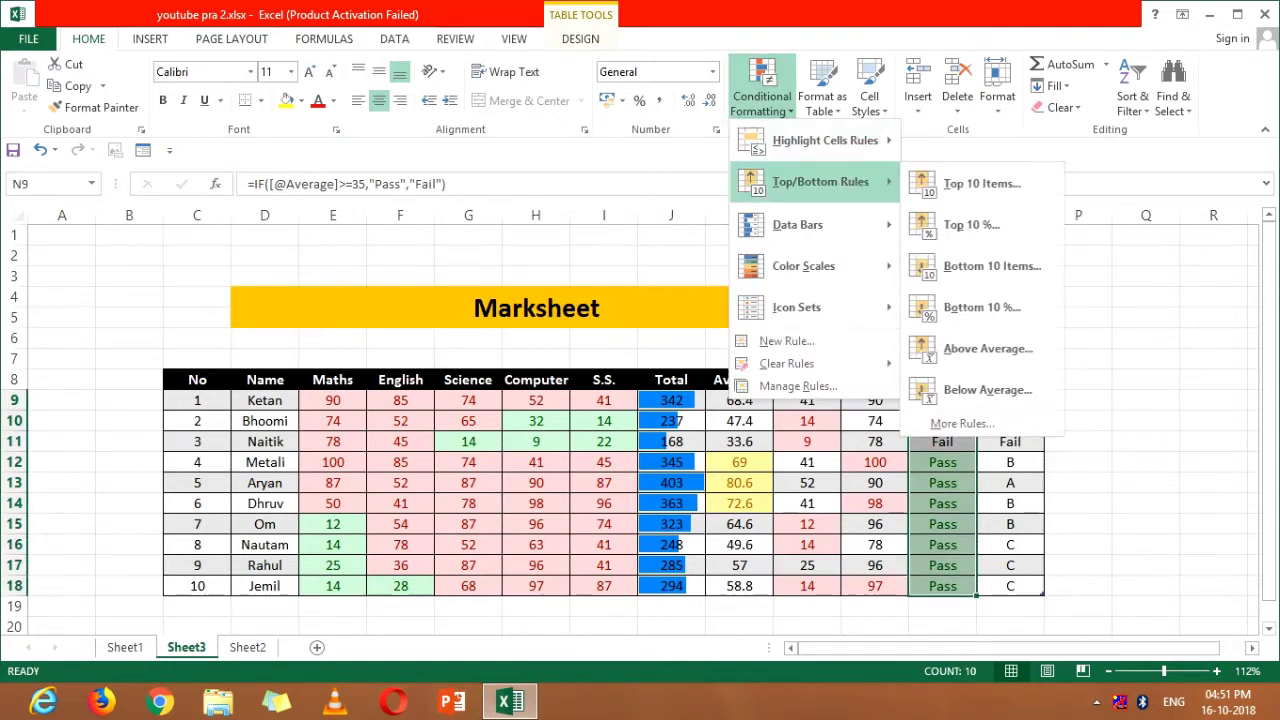
mouse_move(825, 140)
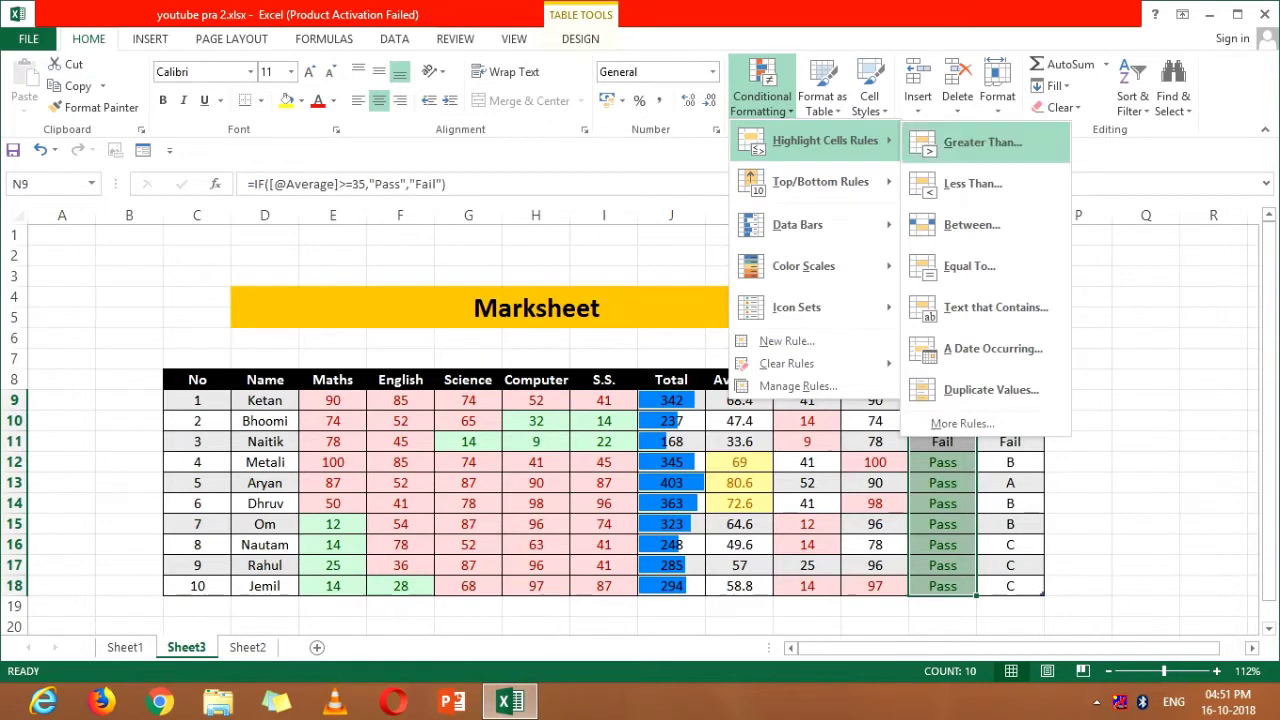
key("Escape")
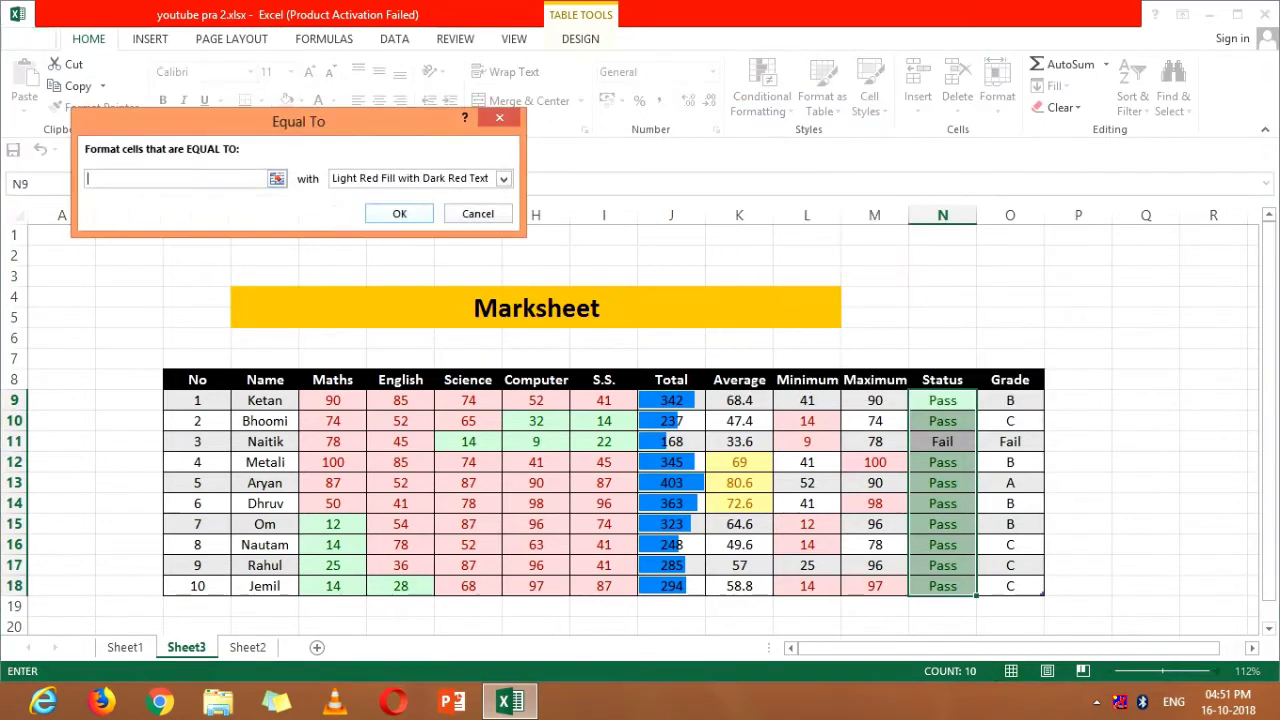
type("F")
type("ail")
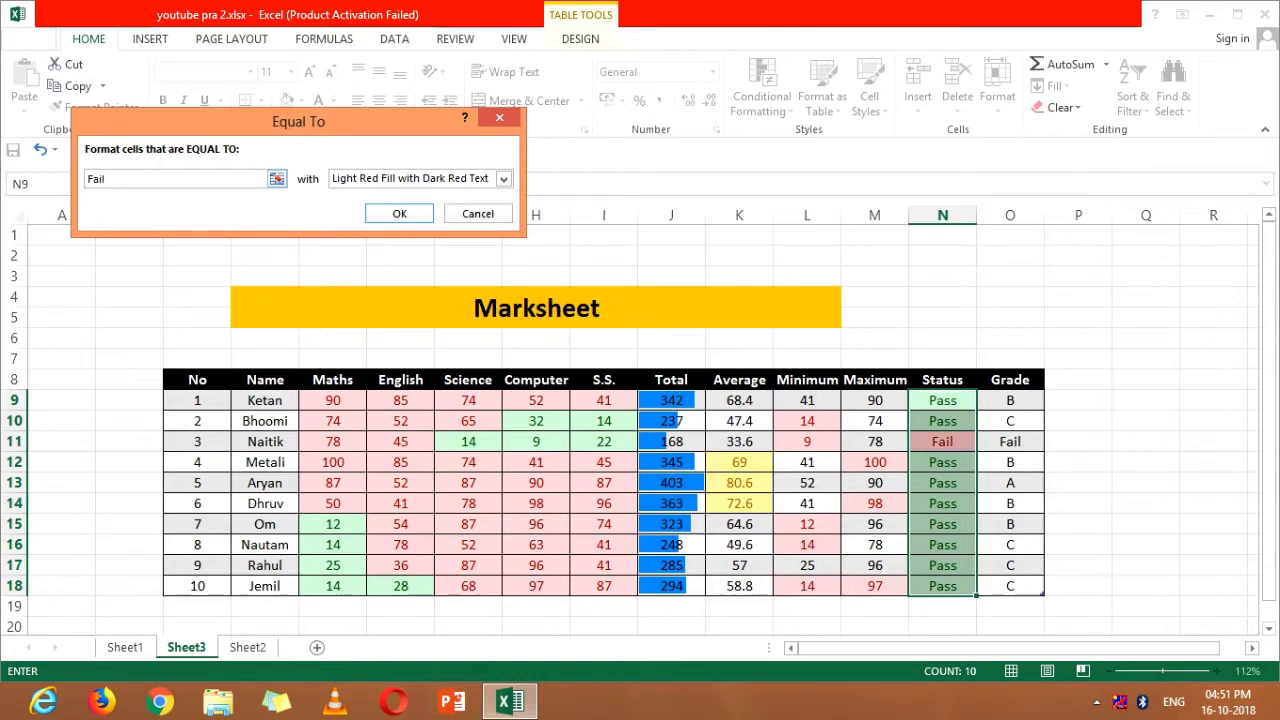
Choose Yellow Fill with Dark Yellow Text for Fail and confirm the rule.
left_click(503, 178)
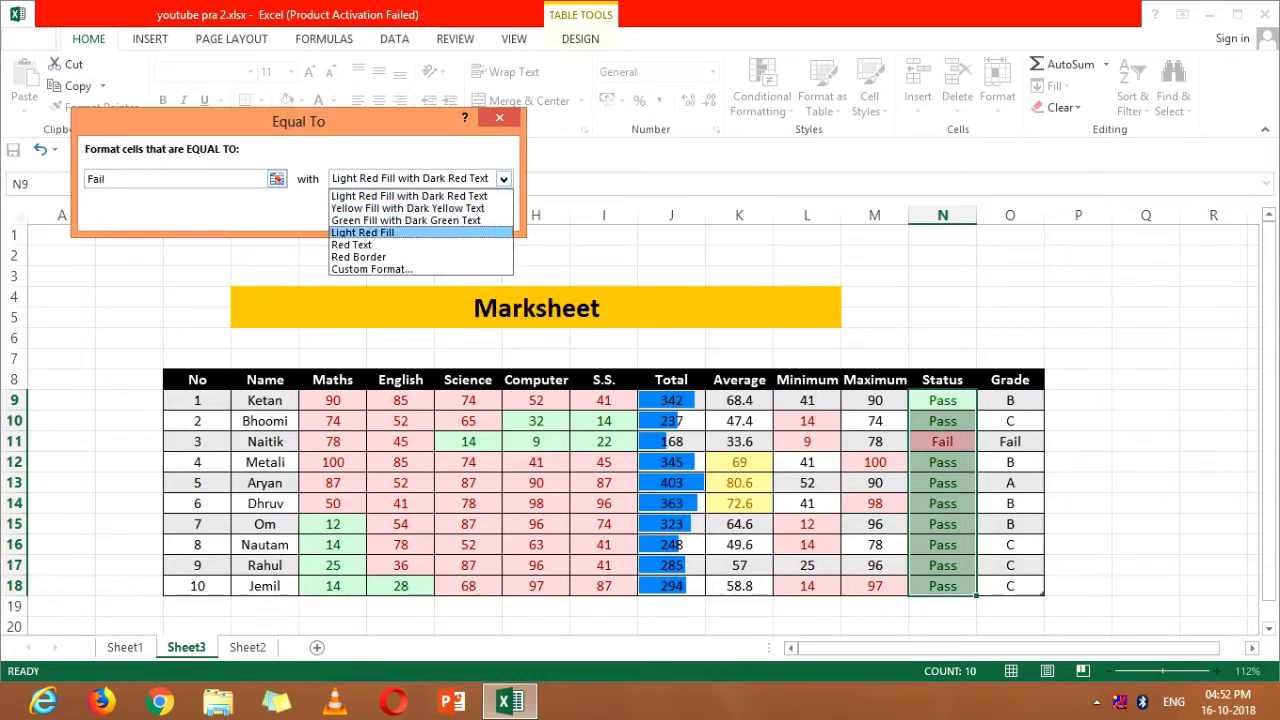
left_click(358, 257)
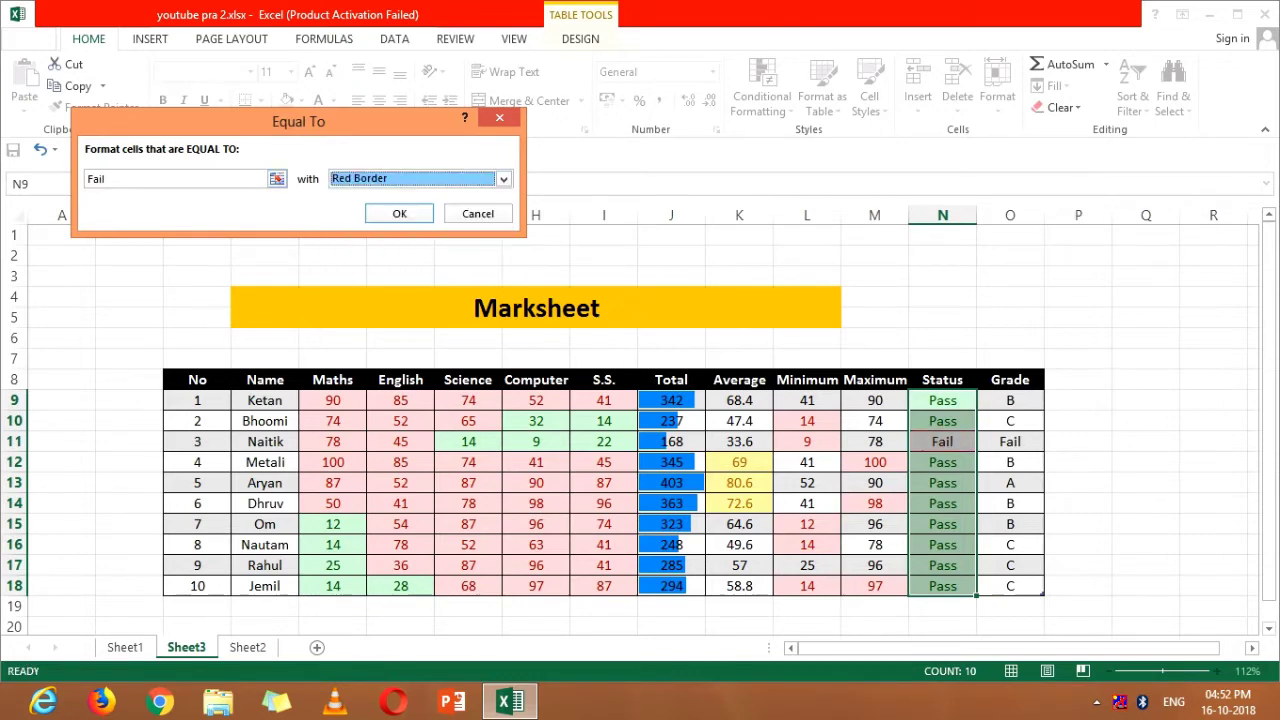
key("alt+Down")
key("Up")
key("Up")
key("Up")
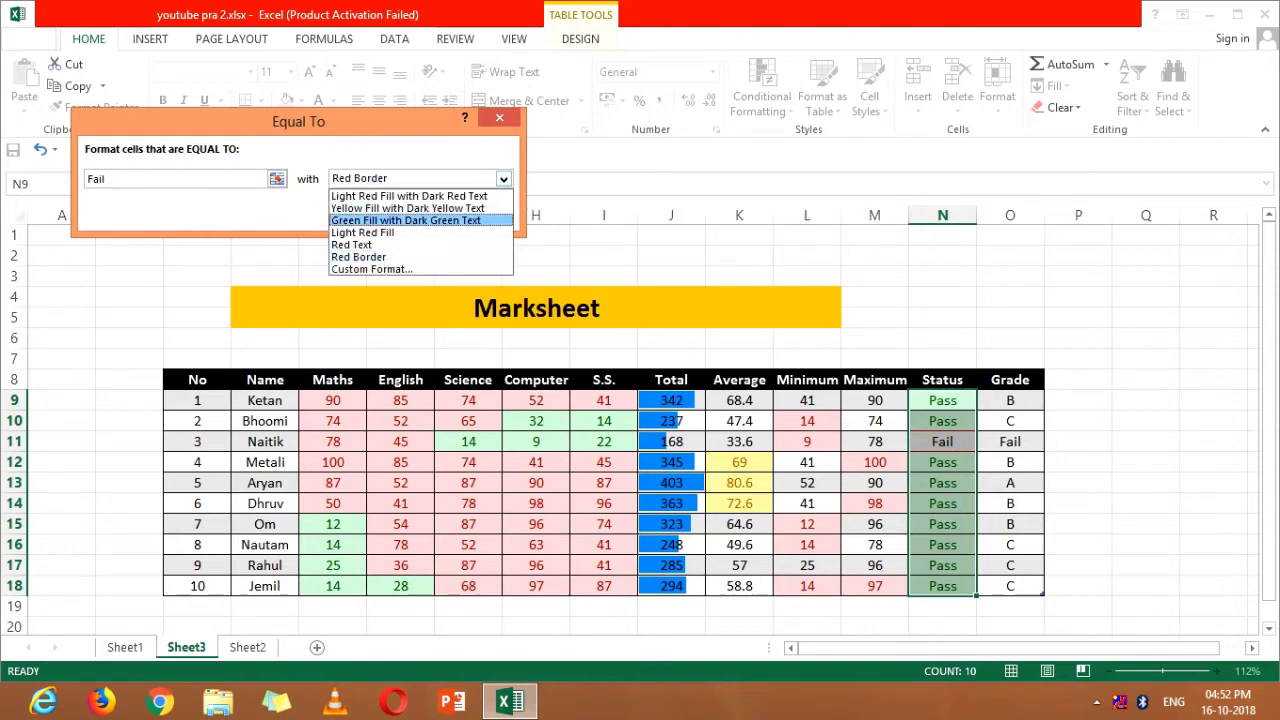
key("Up")
key("Return")
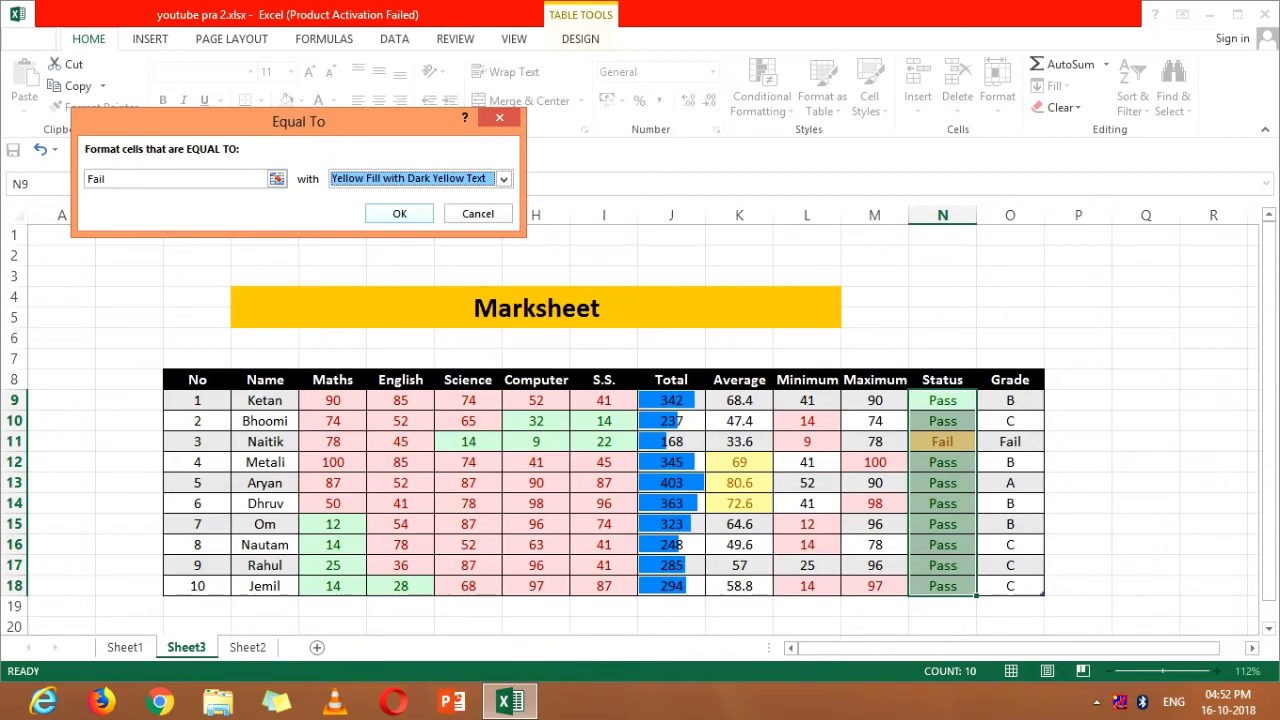
key("Return")
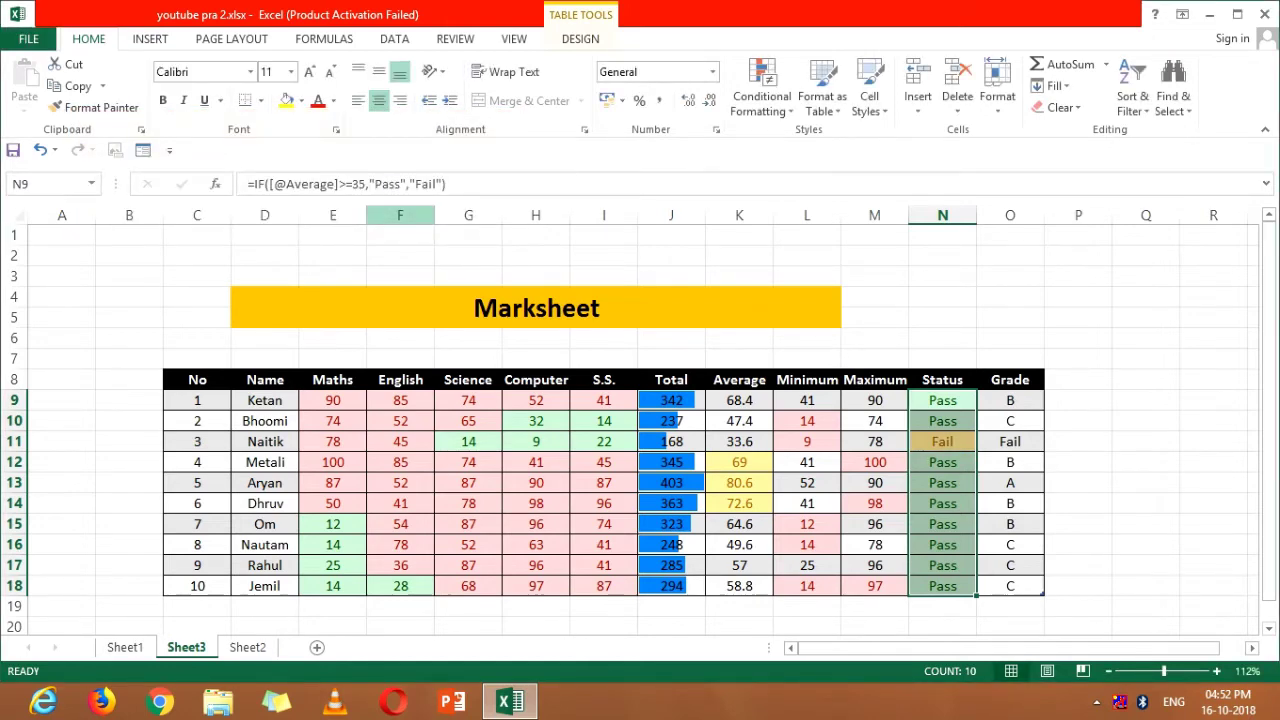
Deselect the Status cells and select Grade values O9:O18.
left_click(942, 421)
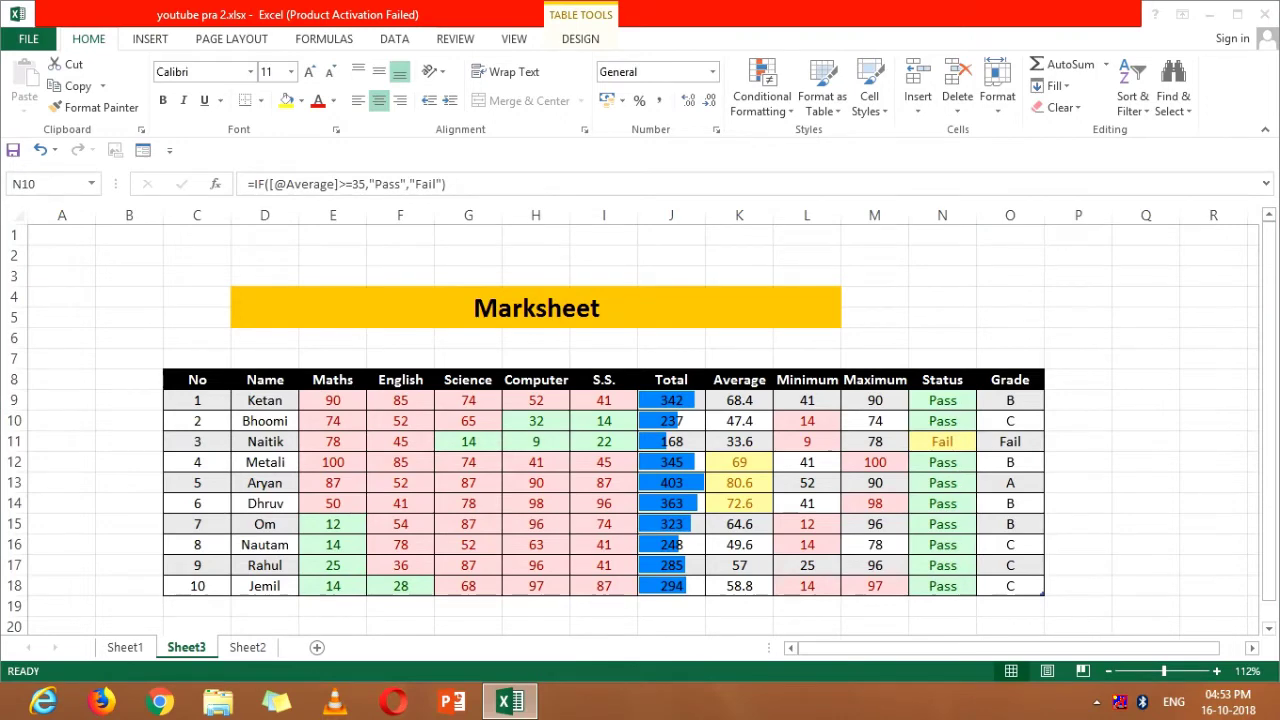
left_click(1010, 400)
mouse_move(1010, 400)
left_mouse_down()
mouse_move(1010, 606)
mouse_move(1010, 586)
left_mouse_up()
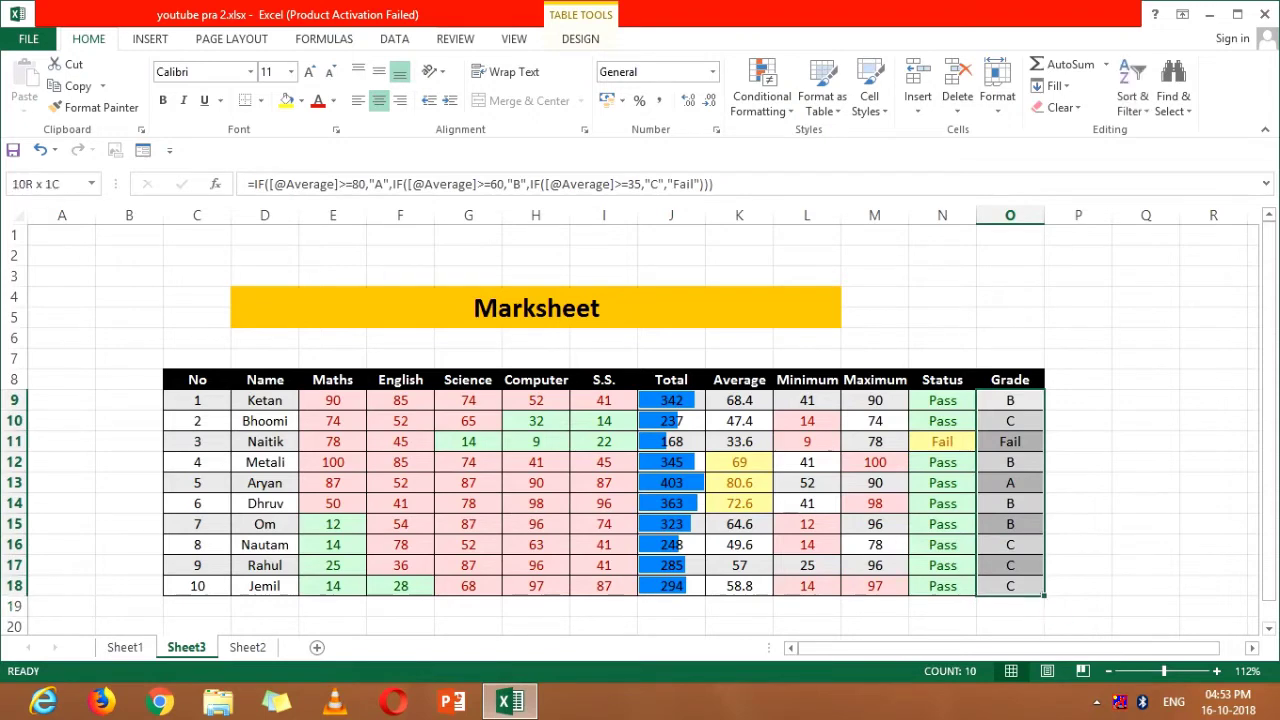
Start an Equal To rule for grade 'A' using a custom format.
left_click(762, 90)
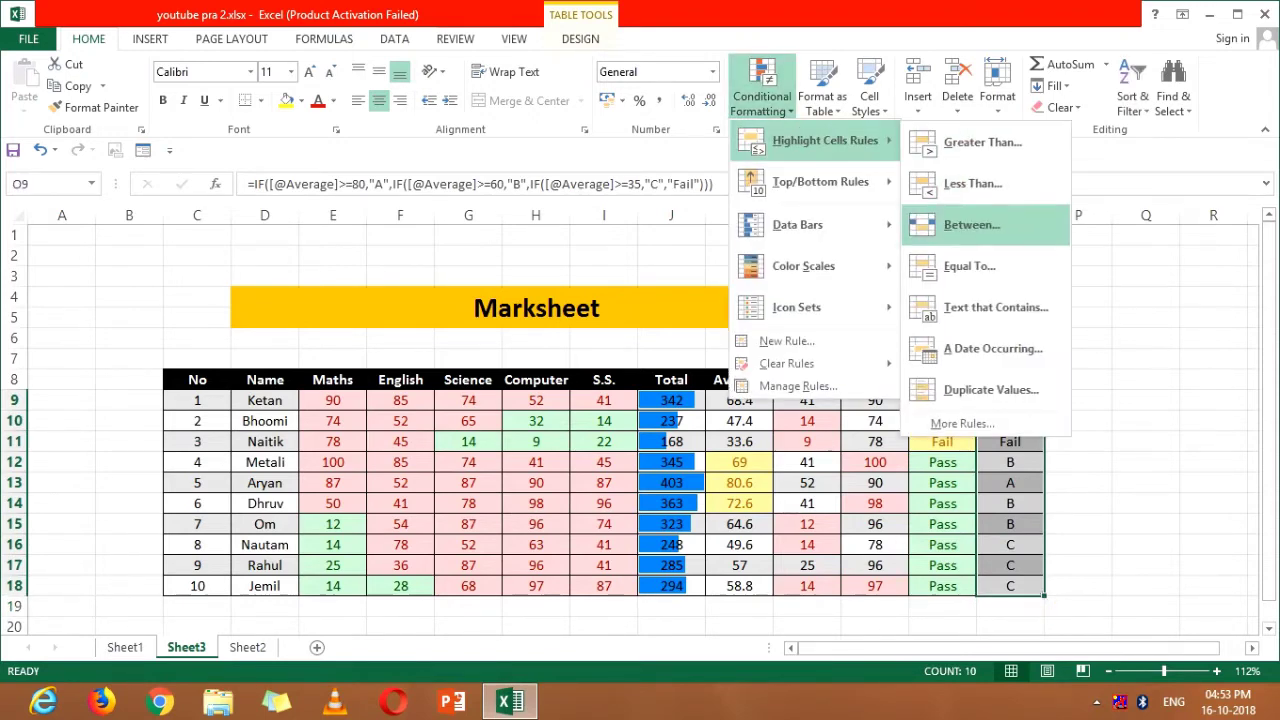
left_click(969, 266)
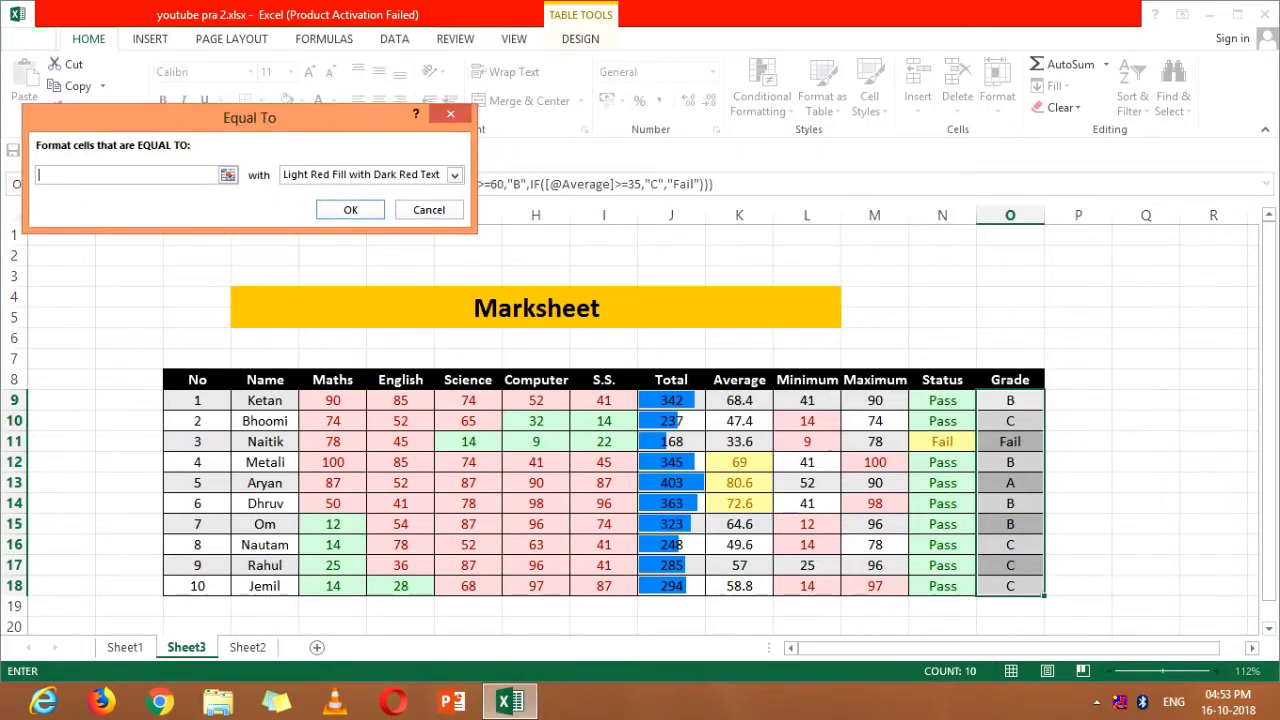
type("A")
left_click(454, 174)
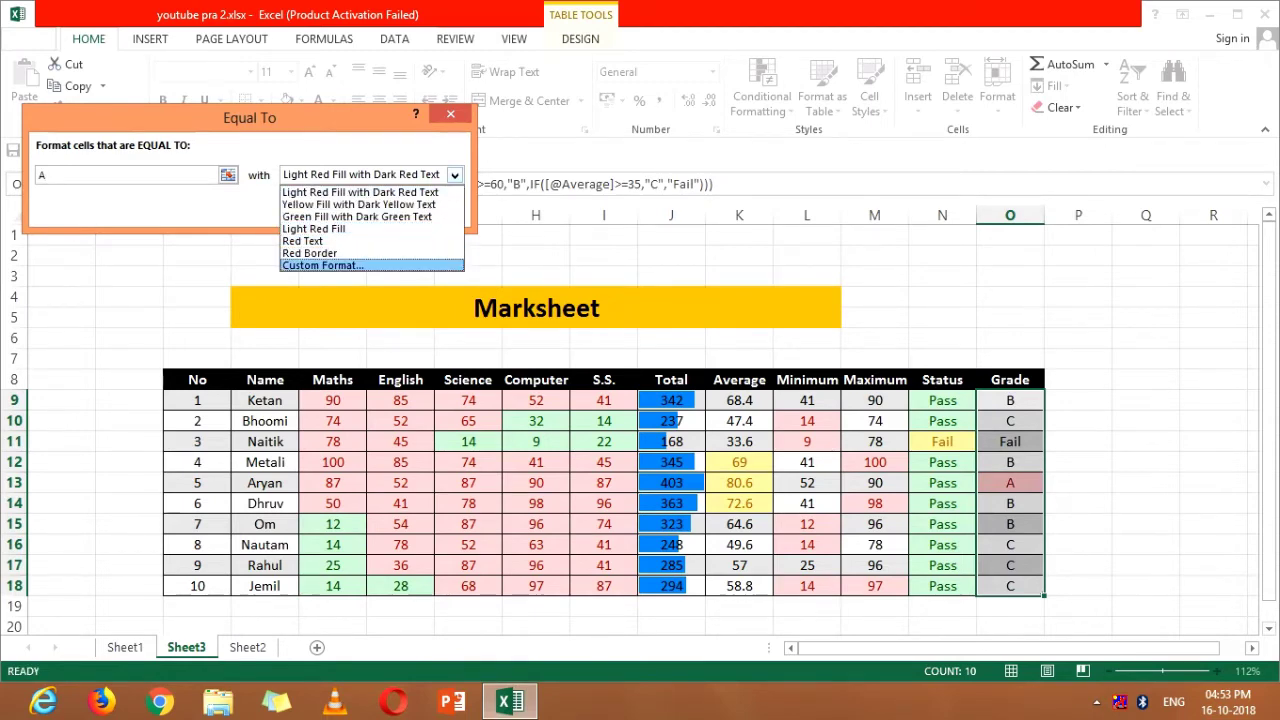
key("Return")
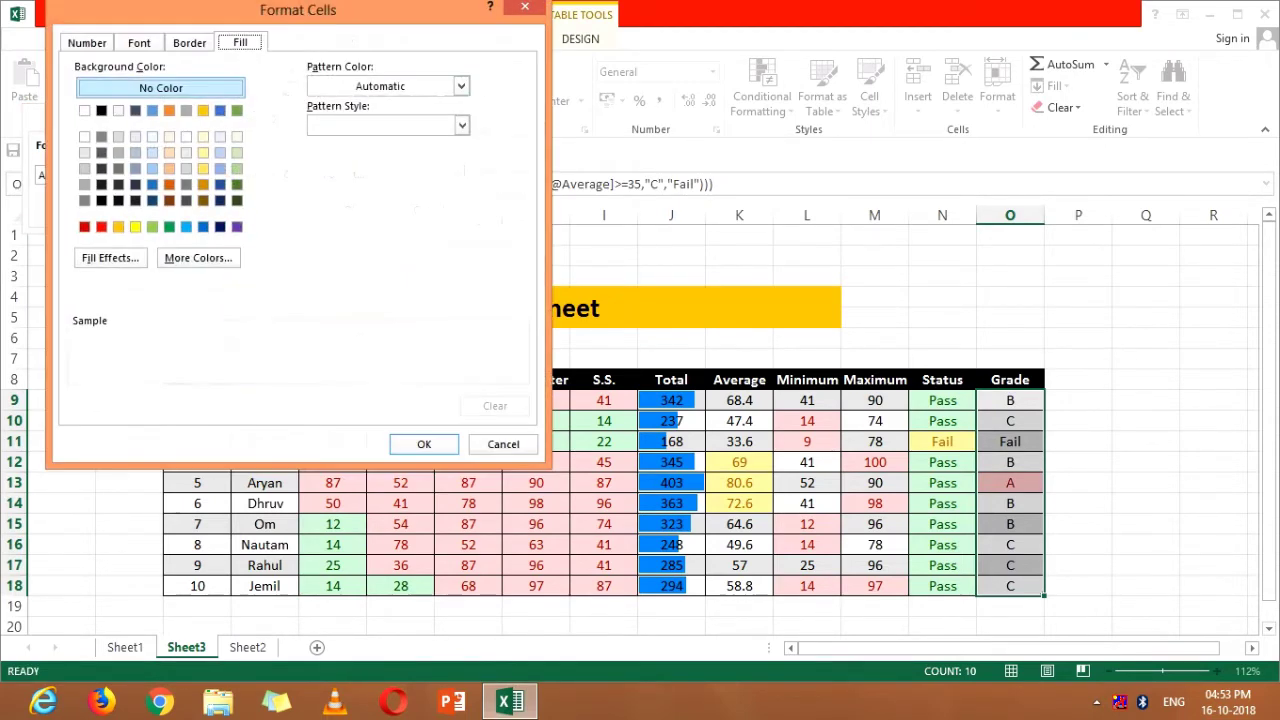
mouse_move(298, 9)
left_mouse_down()
mouse_move(206, 273)
mouse_move(287, 234)
left_mouse_up()
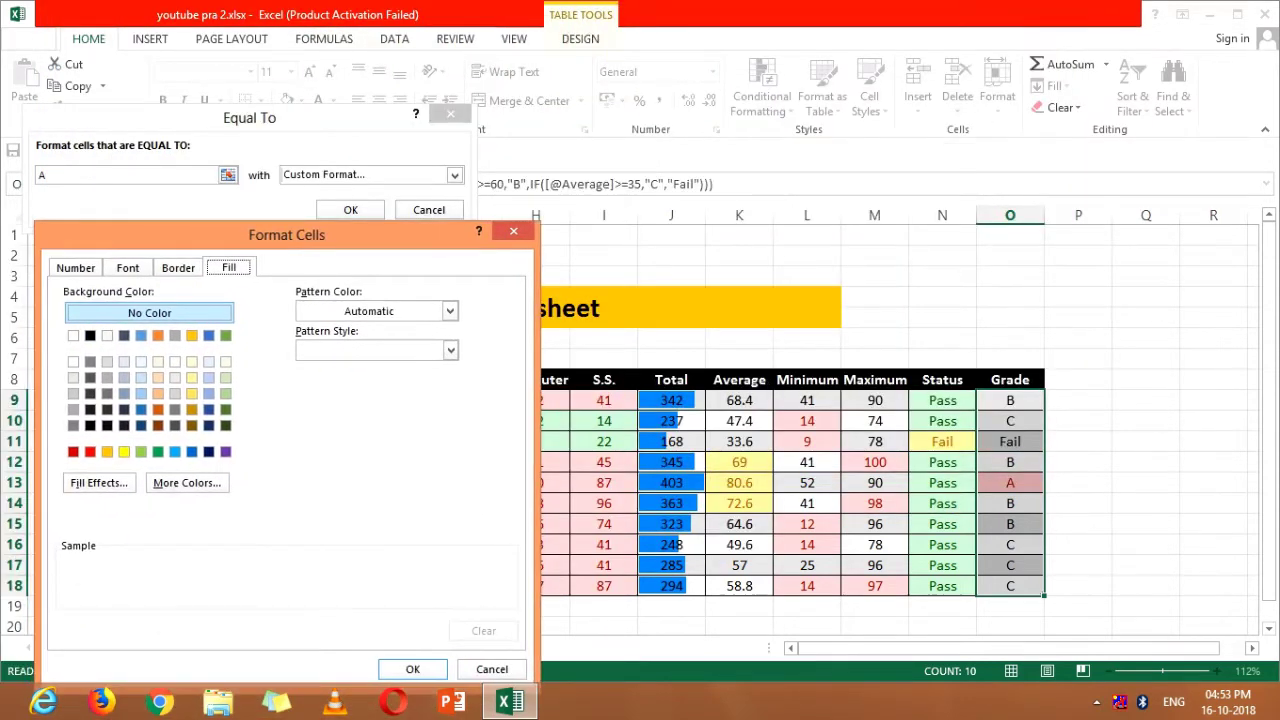
Set an orange pattern colour with vertical stripes and confirm the A rule.
left_click(449, 311)
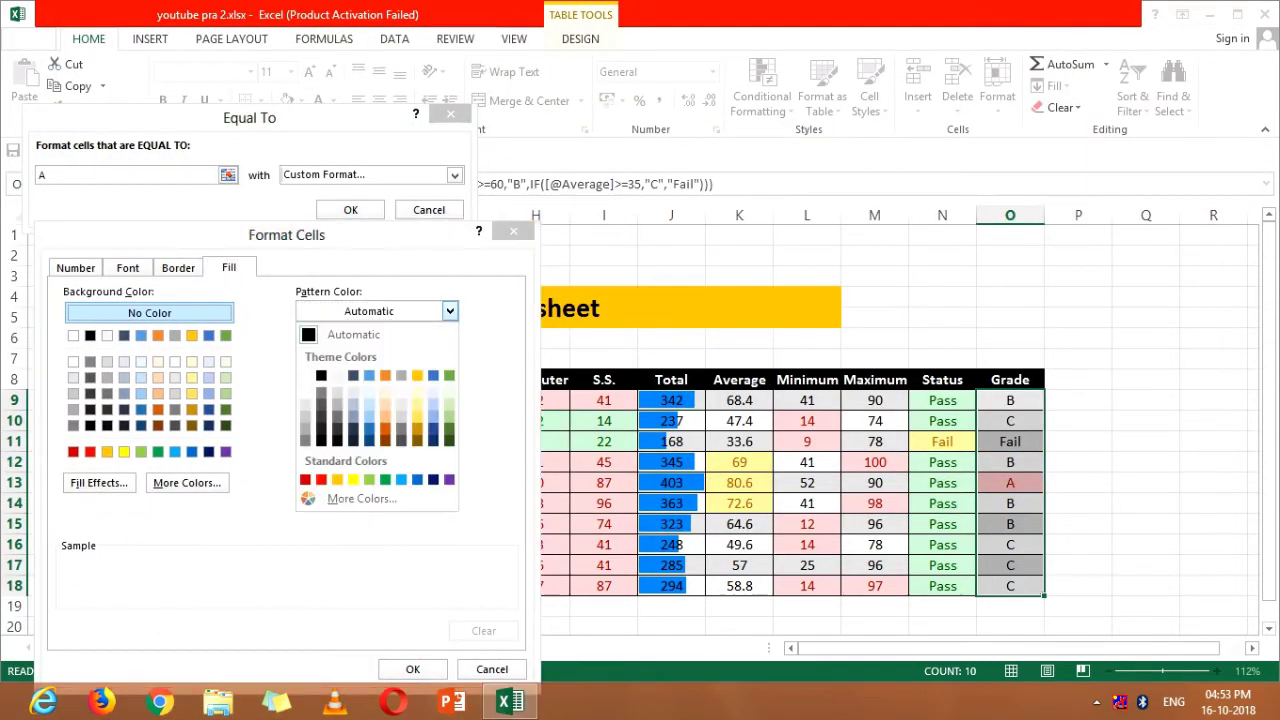
left_click(385, 375)
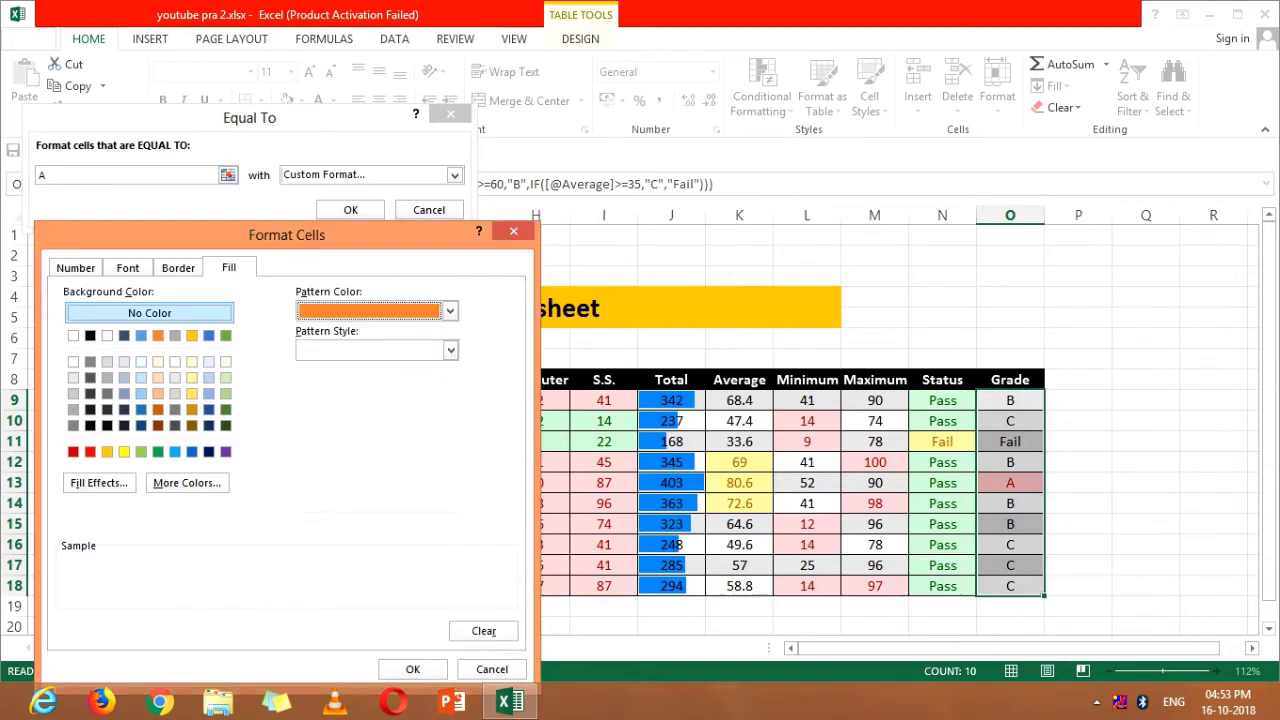
left_click(451, 350)
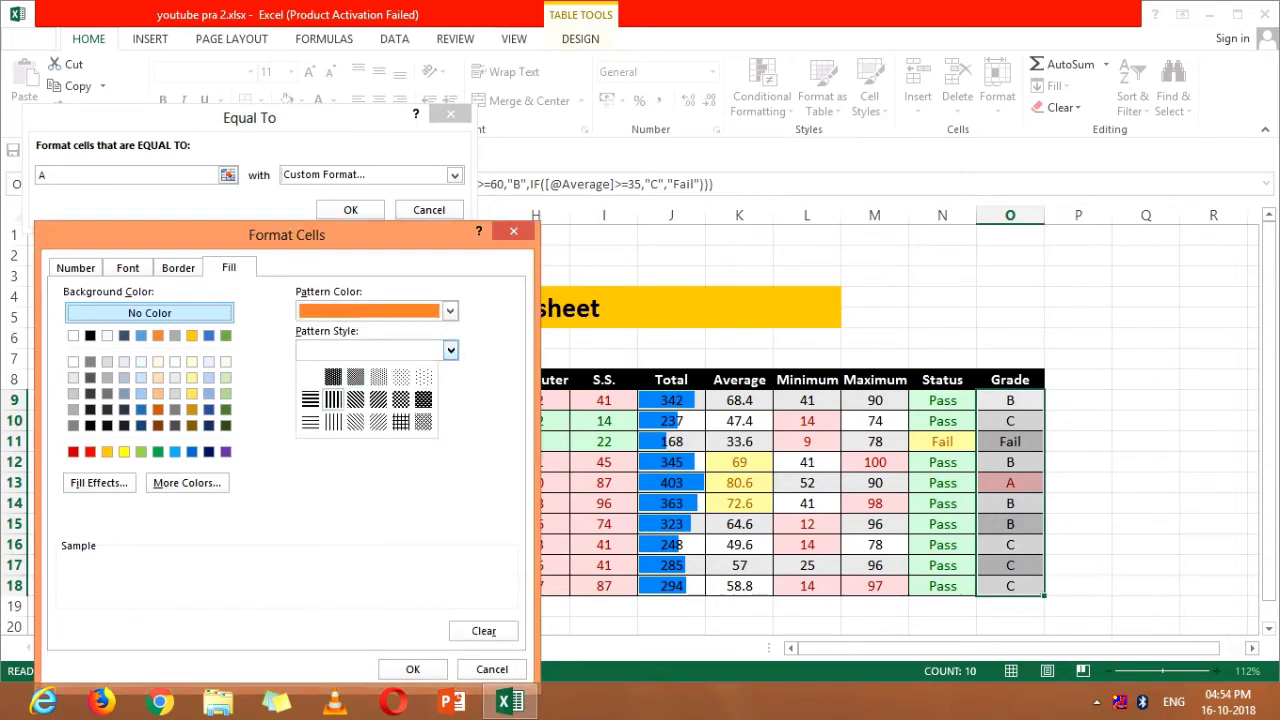
left_click(333, 398)
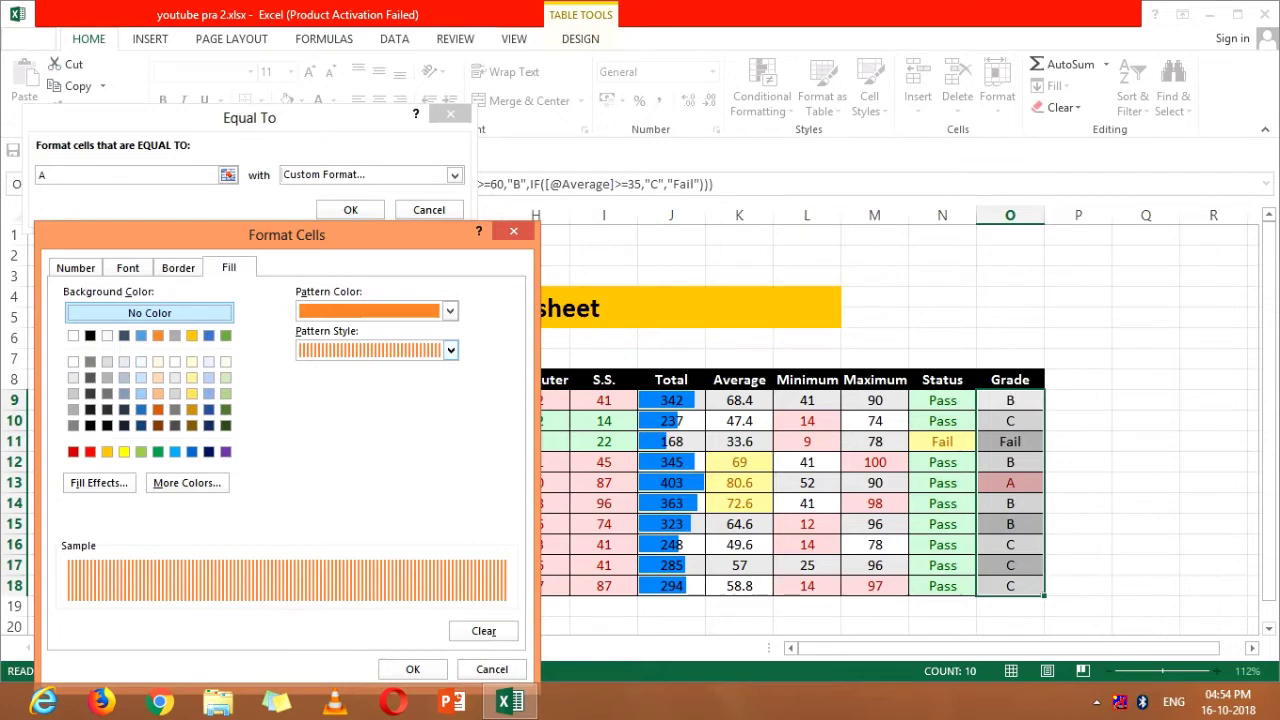
left_click(412, 669)
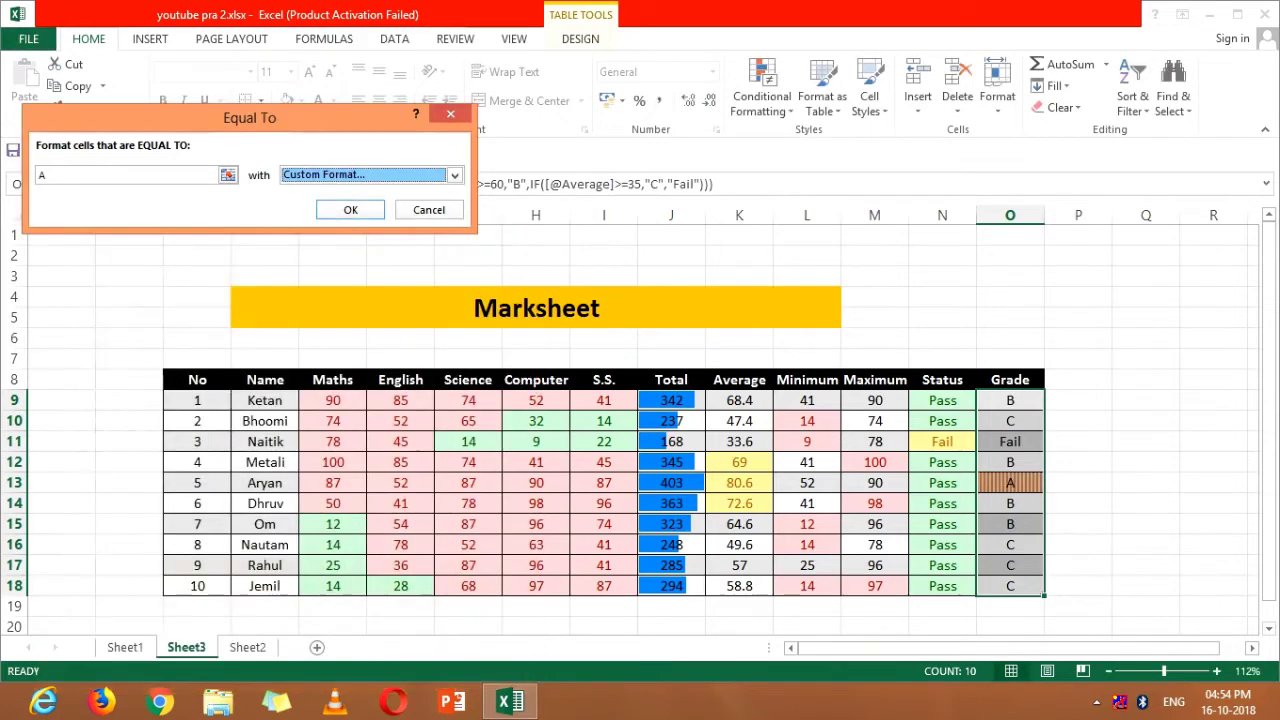
key("Return")
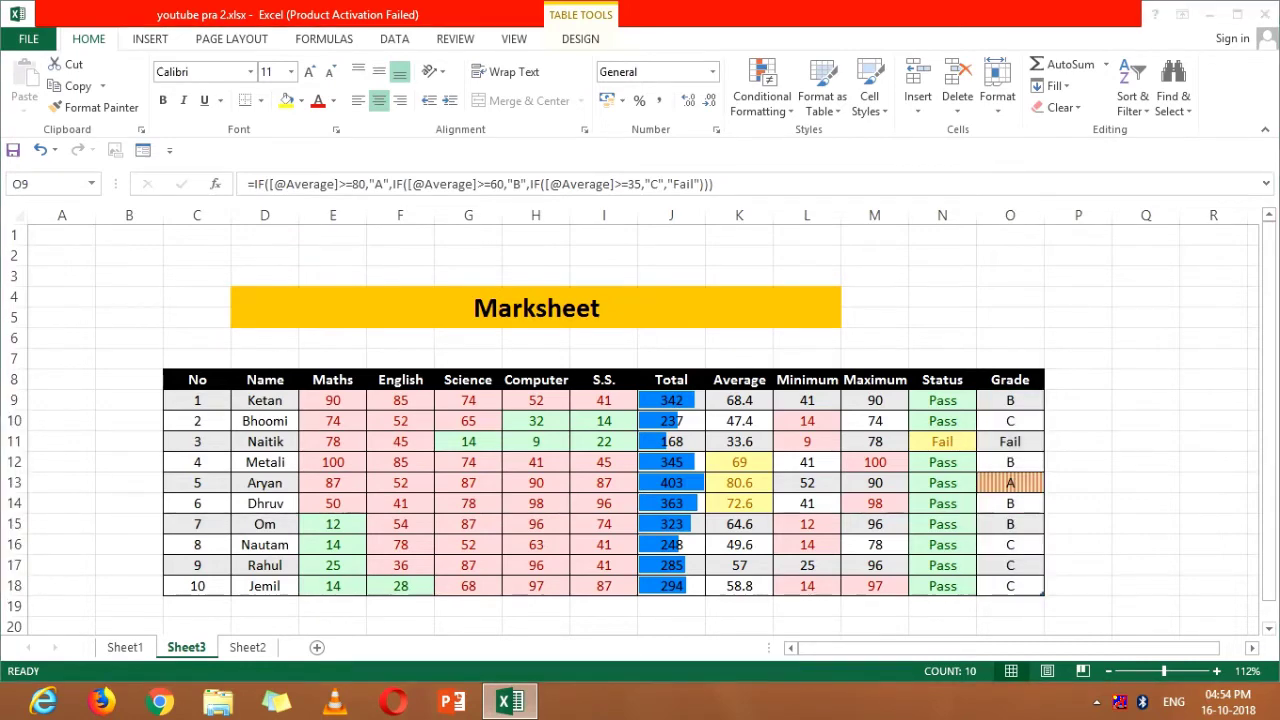
Select Grade cells O9 through O18.
left_click_drag(1010, 400, 1010, 586)
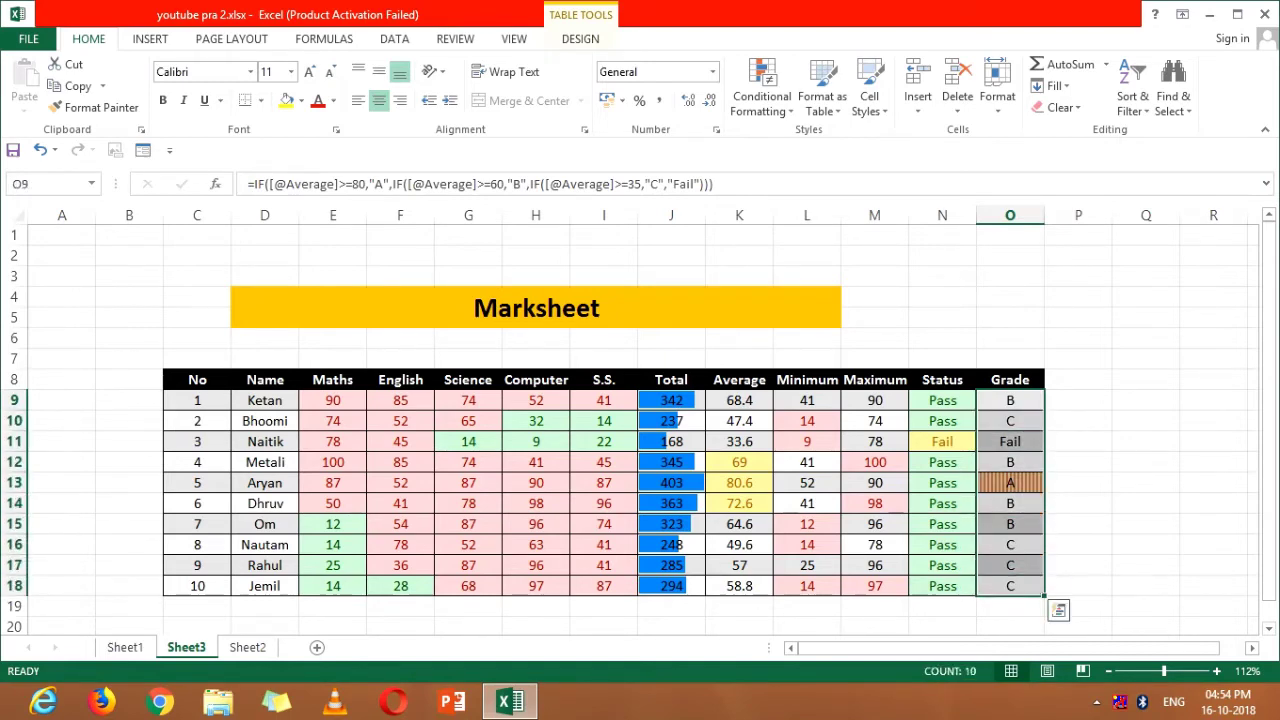
Start an Equal To rule for grade 'B' using a custom format.
left_click(762, 95)
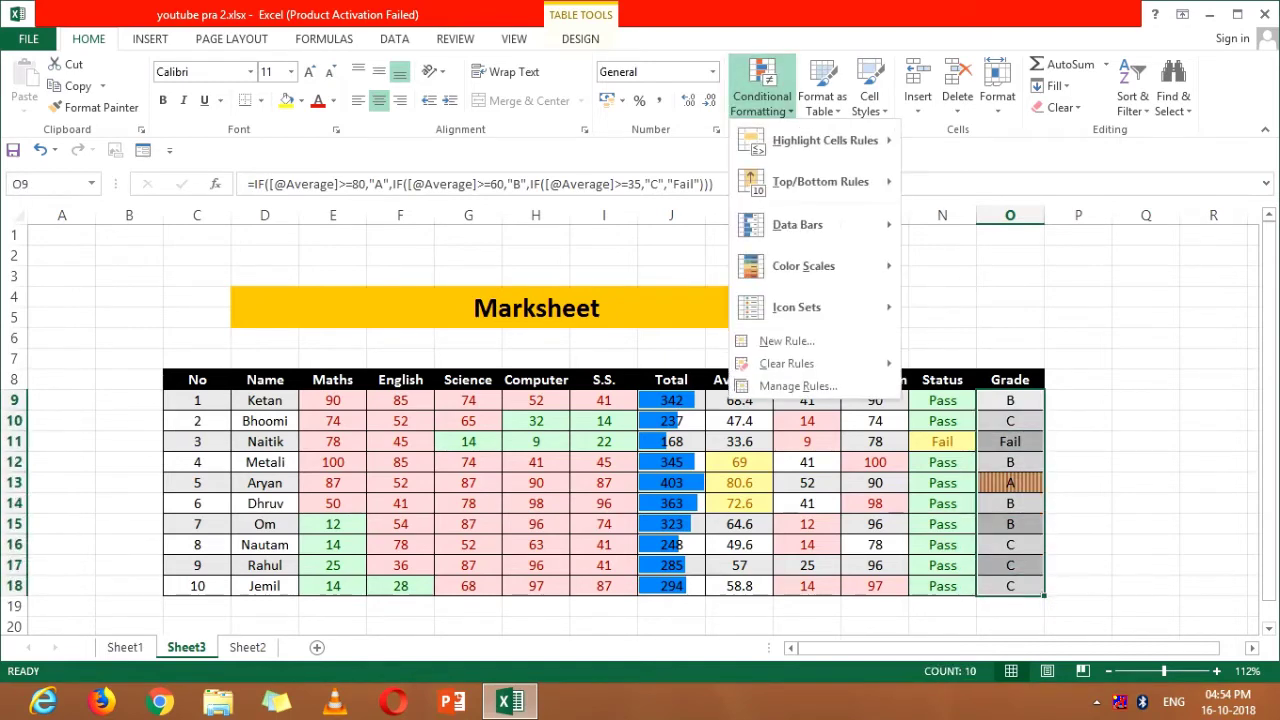
mouse_move(825, 140)
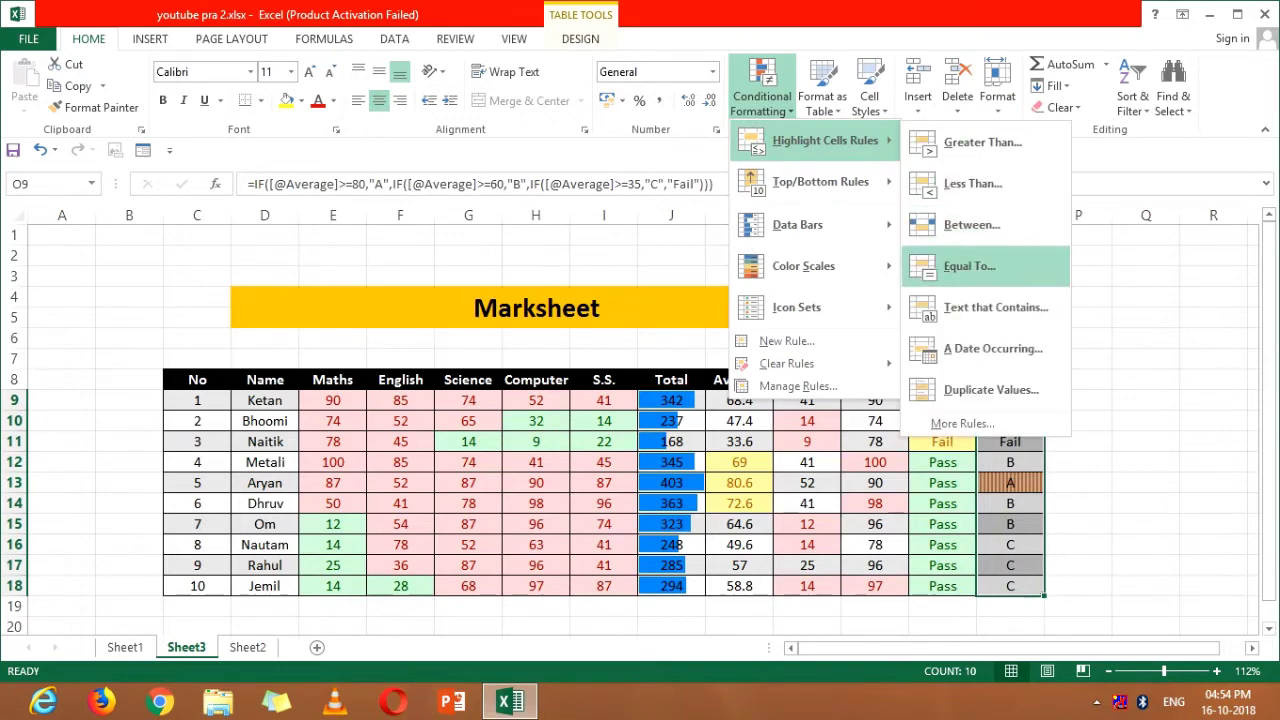
left_click(970, 266)
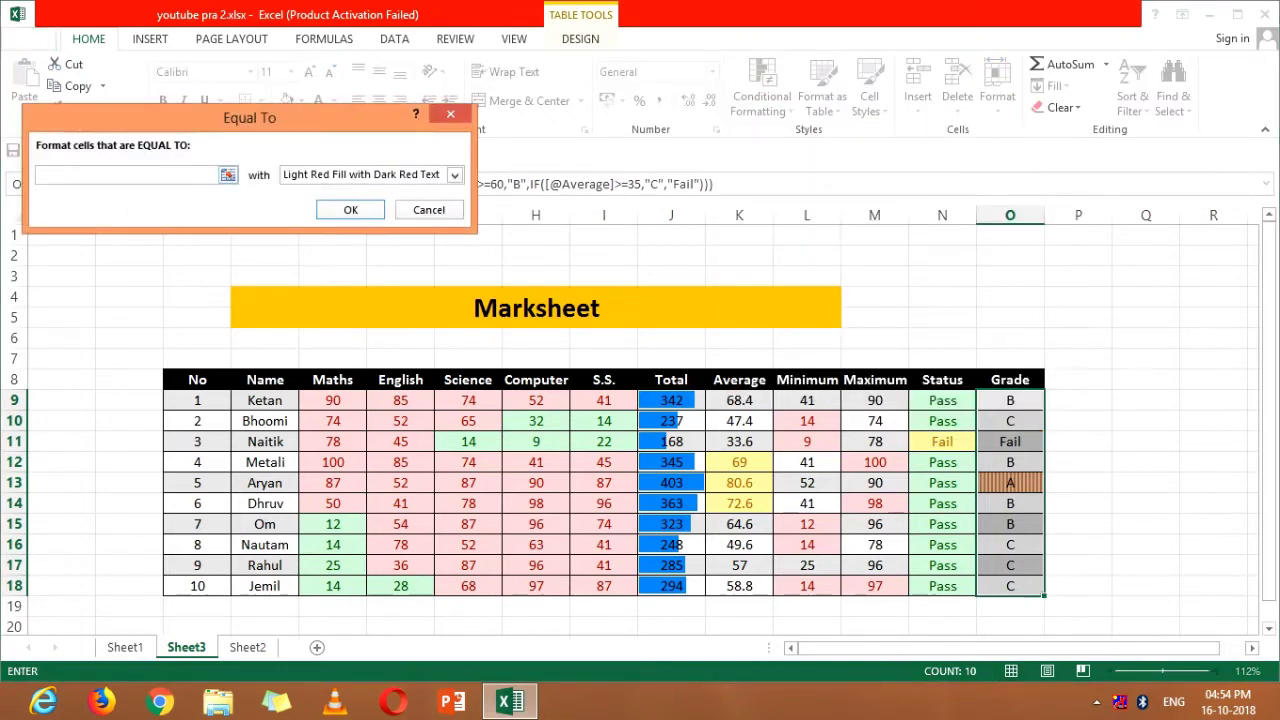
type("B")
left_click(454, 174)
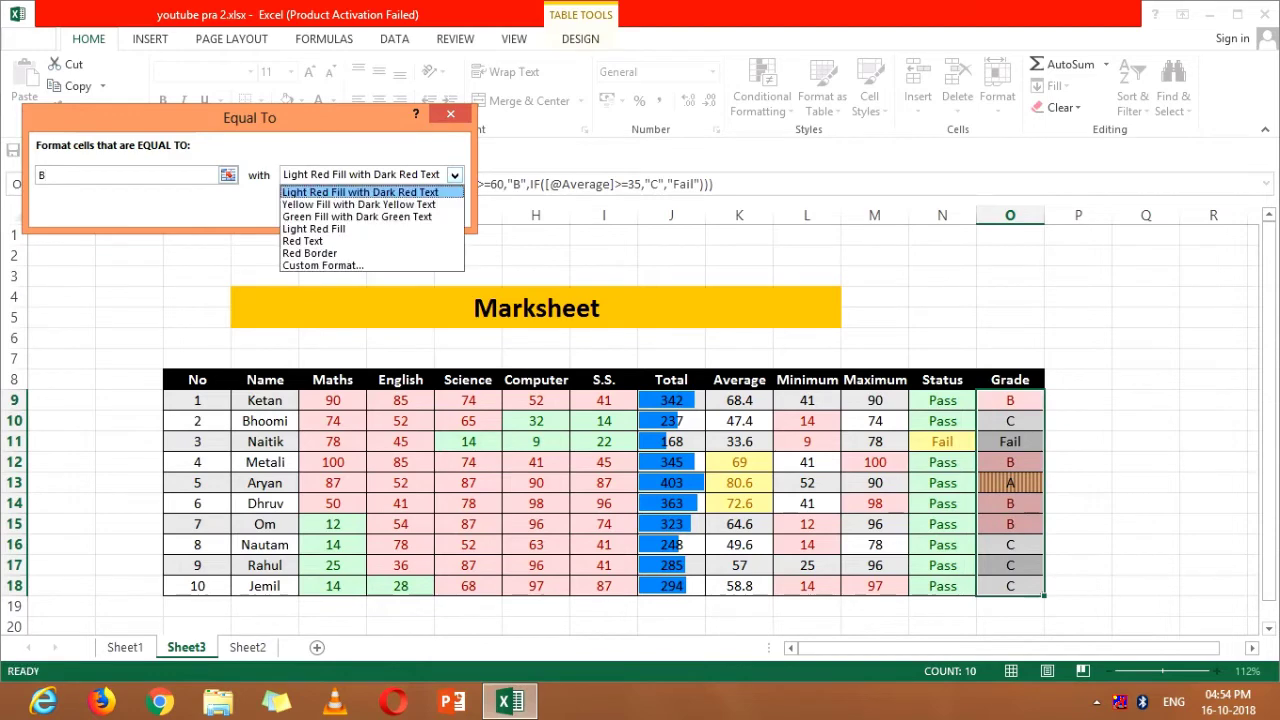
left_click(320, 266)
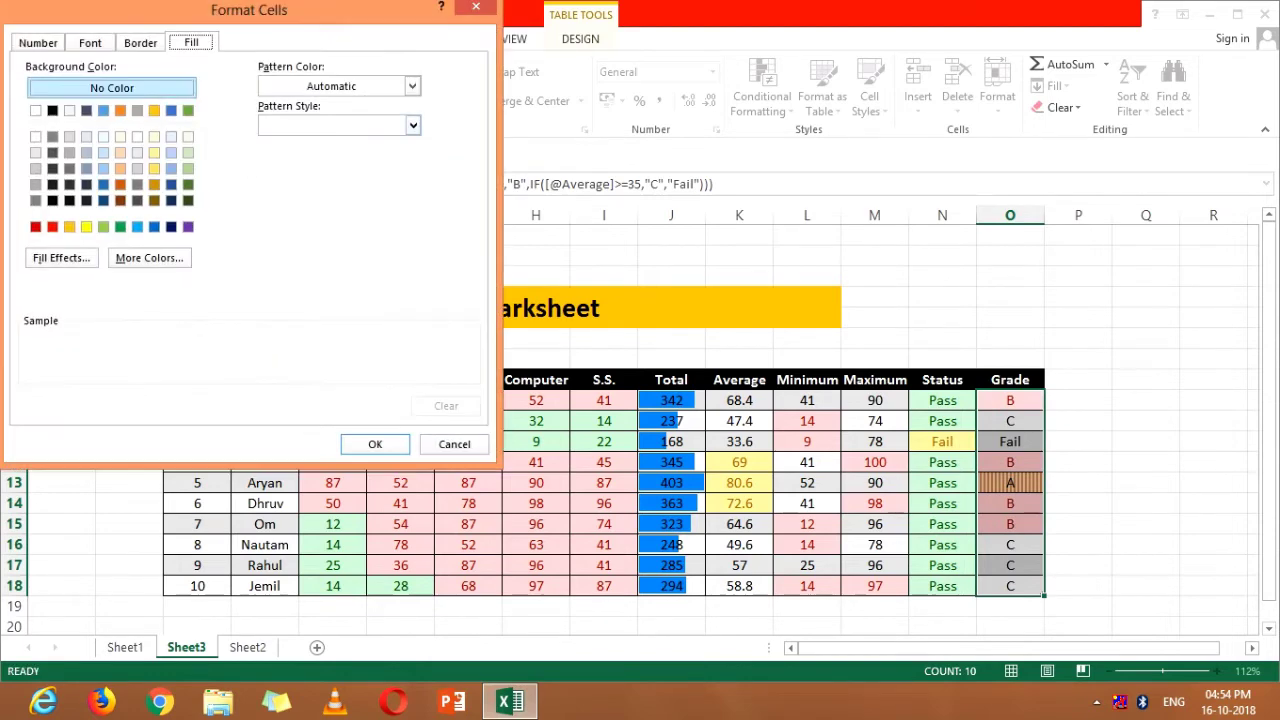
Give it a dark green fine dotted pattern fill and apply the B rule.
left_click(411, 86)
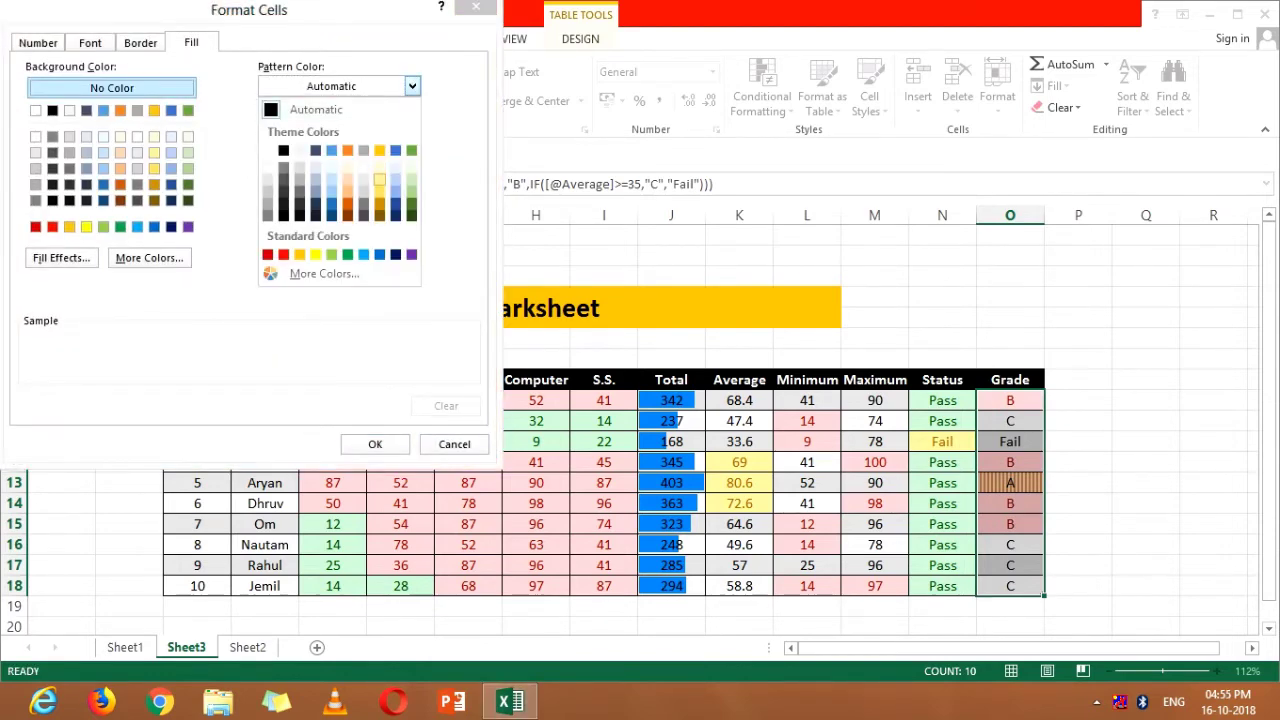
left_click(411, 202)
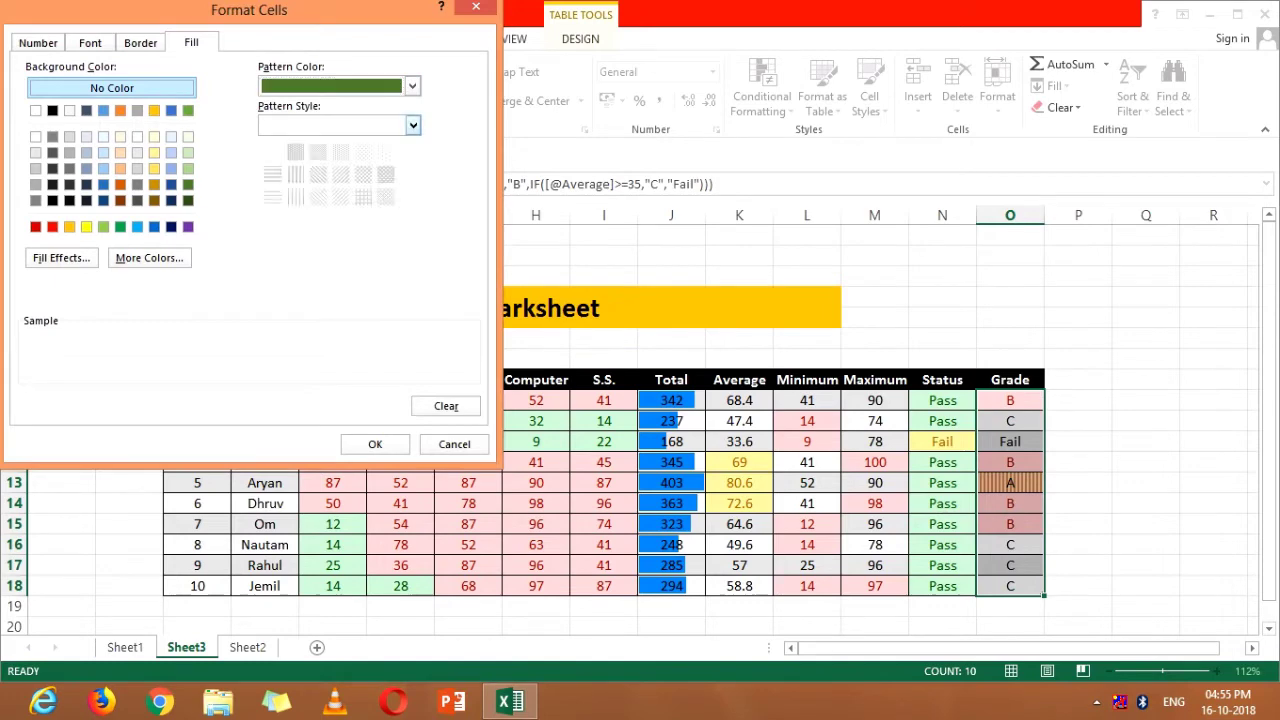
left_click(411, 125)
left_click(385, 197)
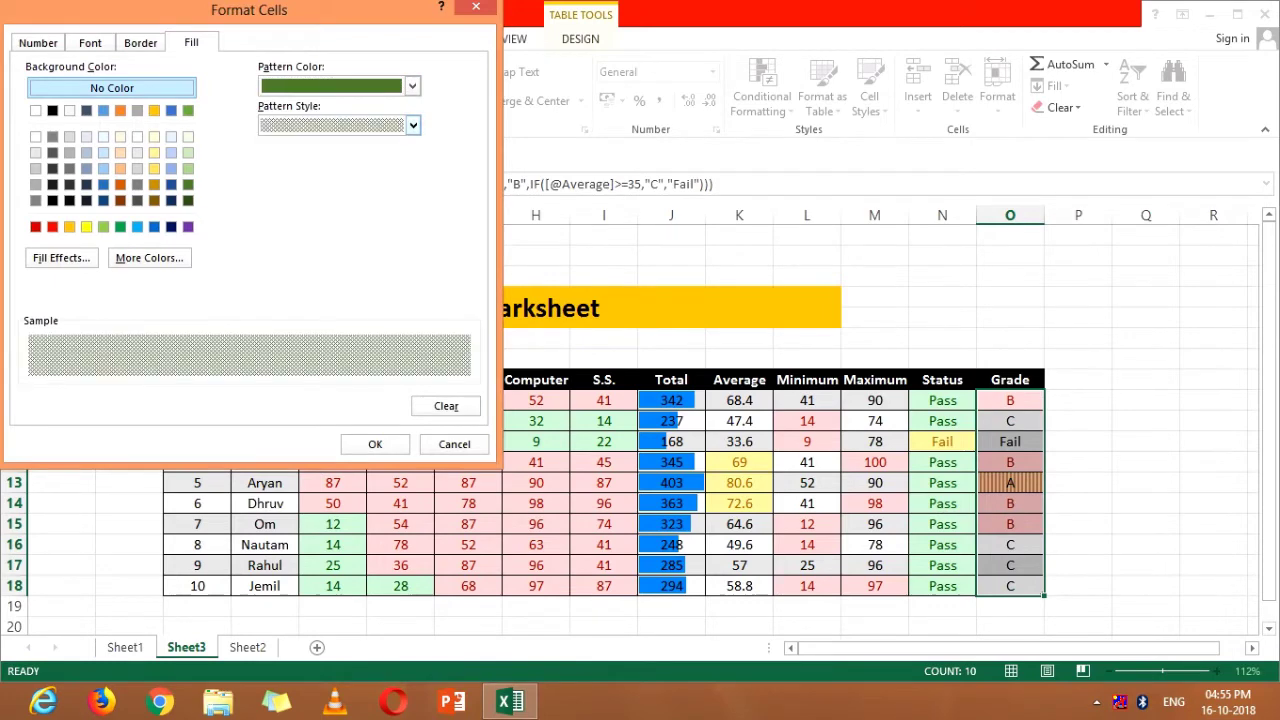
left_click(375, 444)
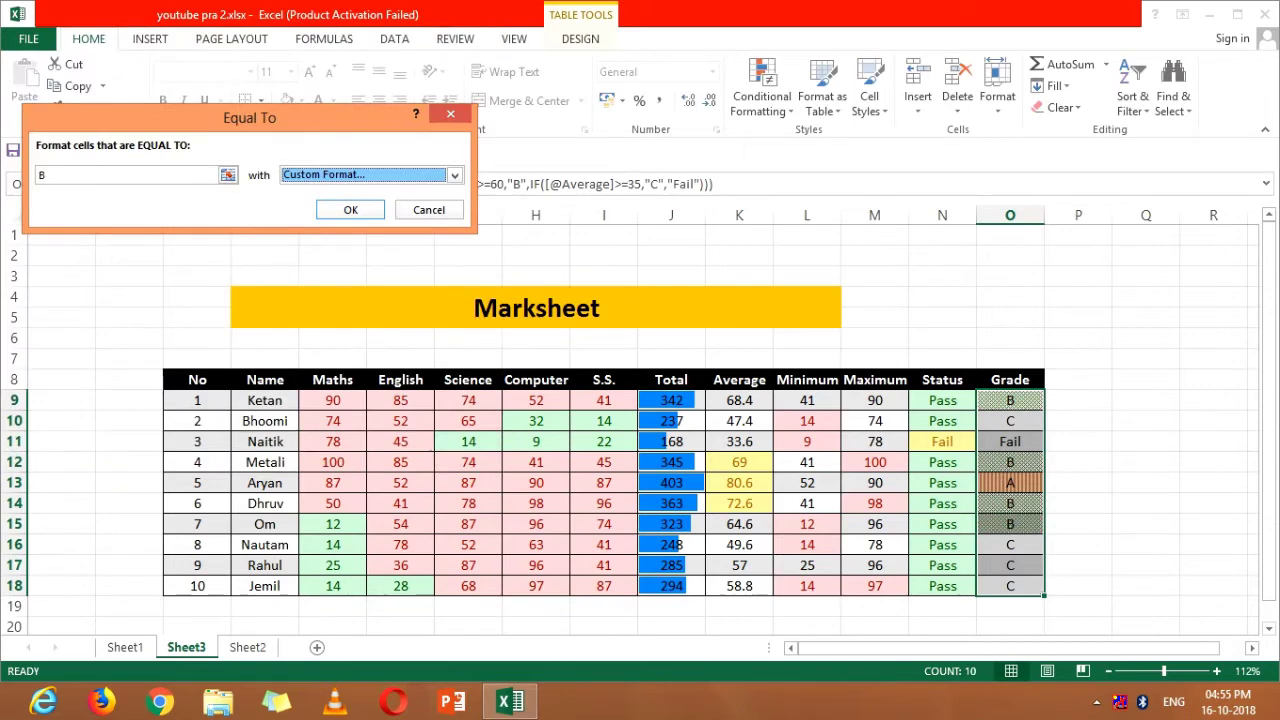
left_click(350, 209)
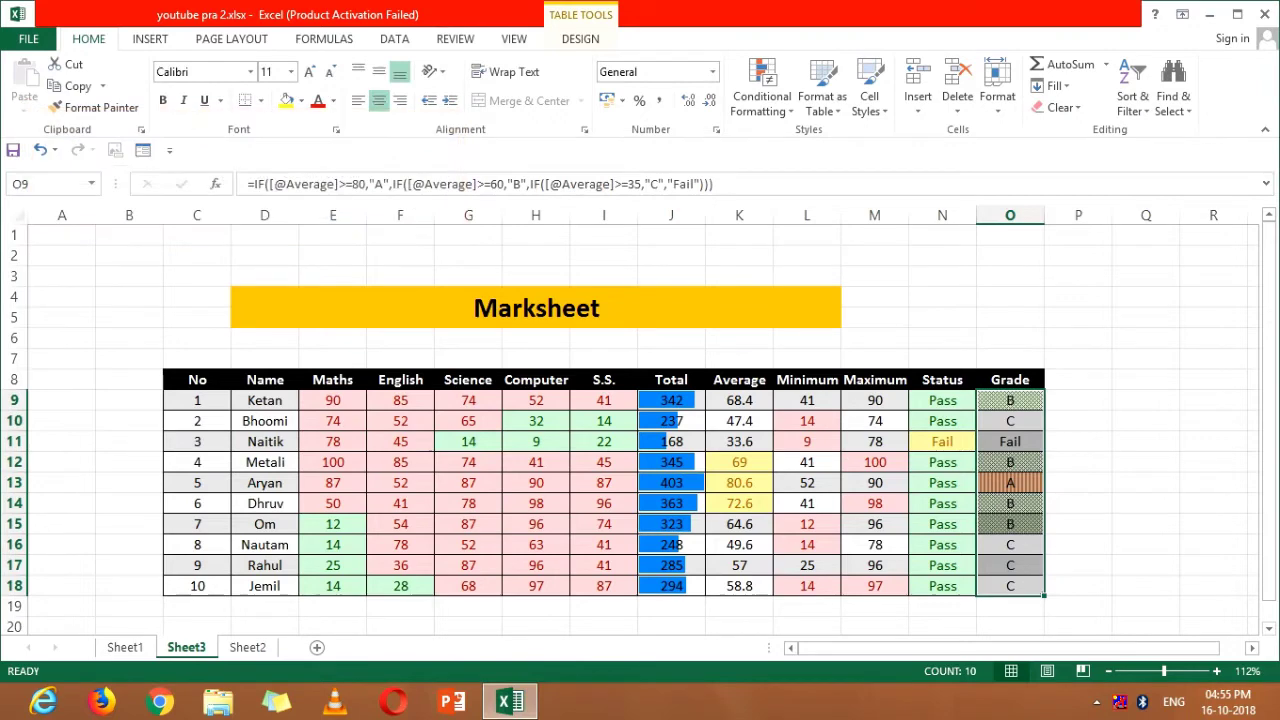
Start an Equal To rule for grade 'C' using a custom format.
left_click(762, 90)
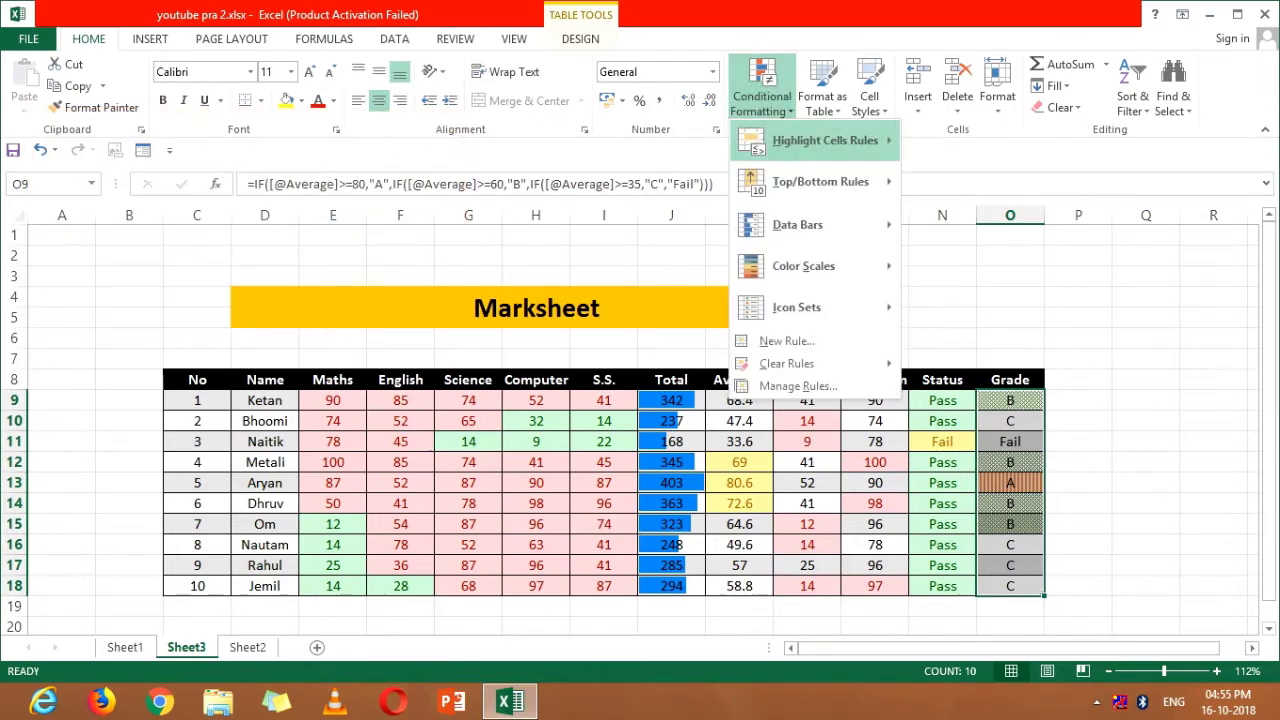
mouse_move(830, 141)
left_click(969, 266)
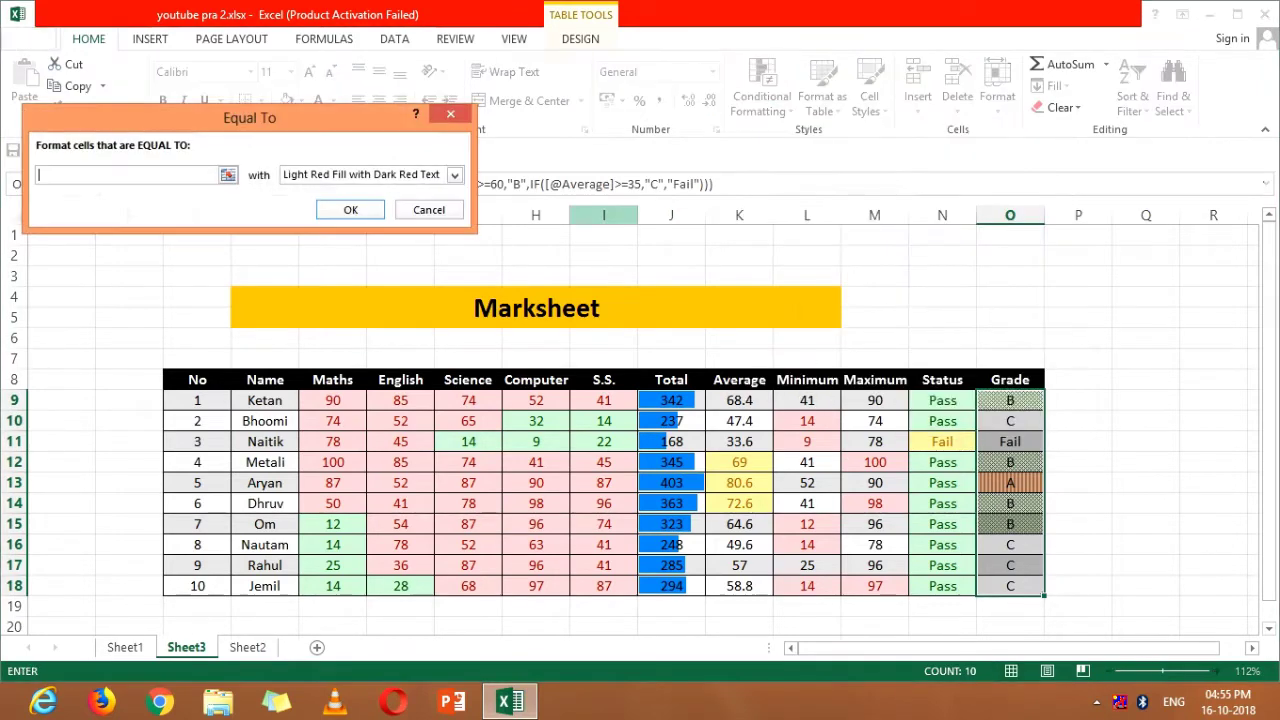
type("C")
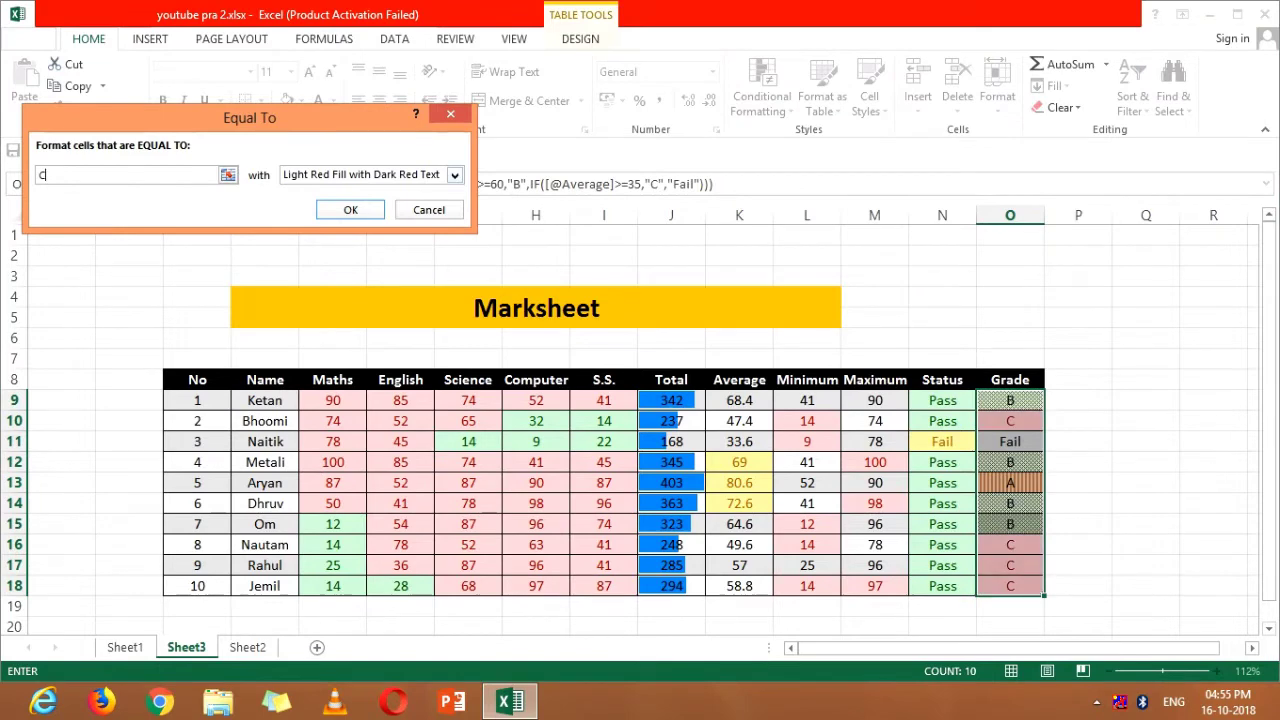
left_click(454, 174)
left_click(320, 264)
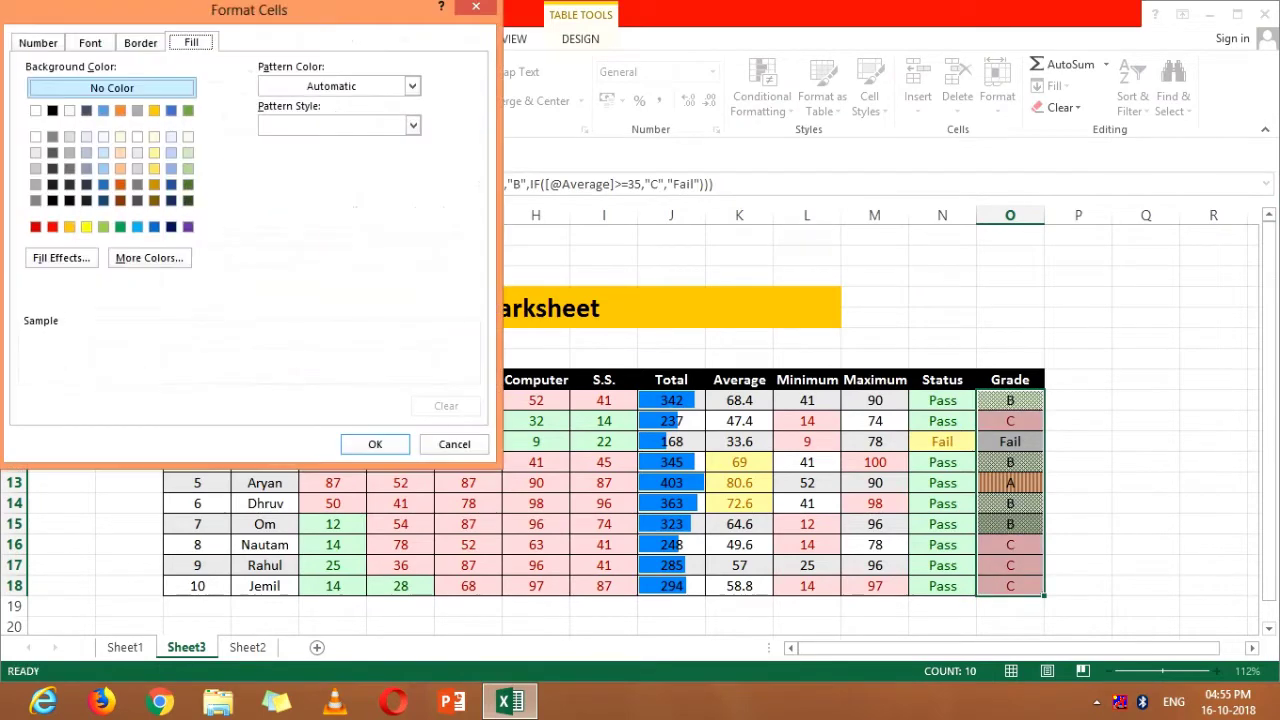
Give it a dark blue thin horizontal stripe pattern and apply the C rule.
left_click(340, 86)
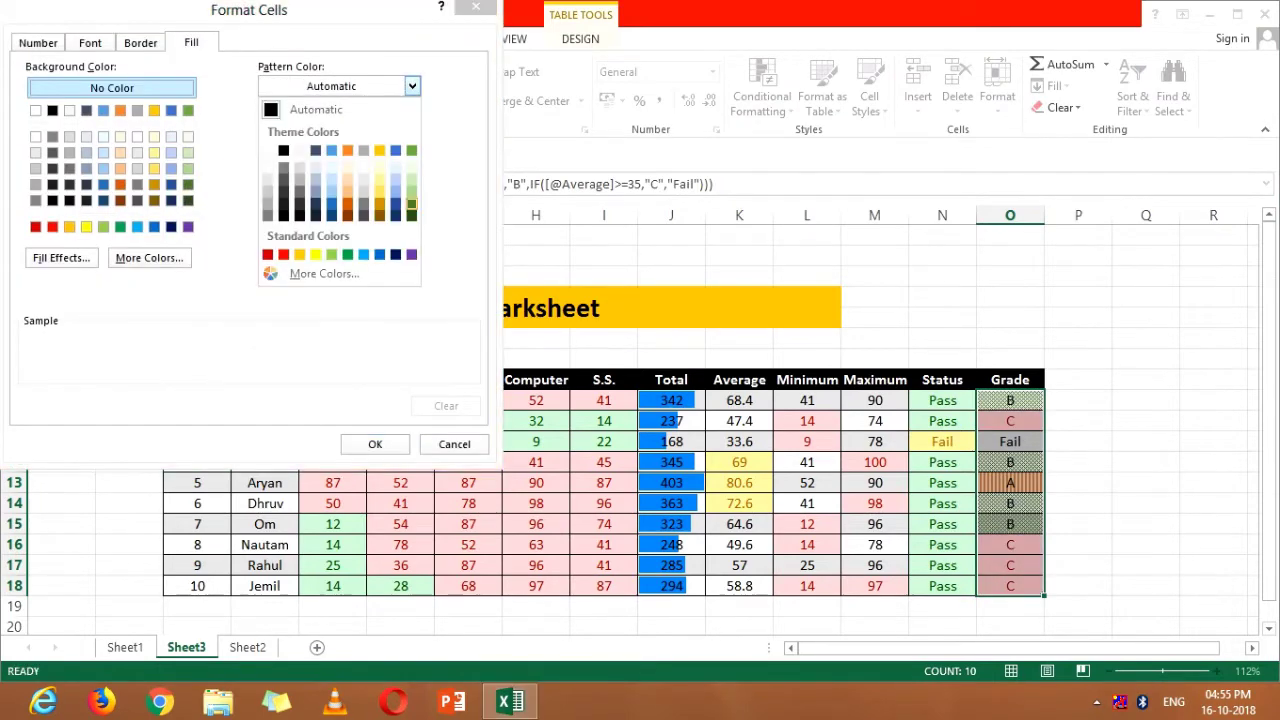
left_click(393, 242)
left_click(412, 125)
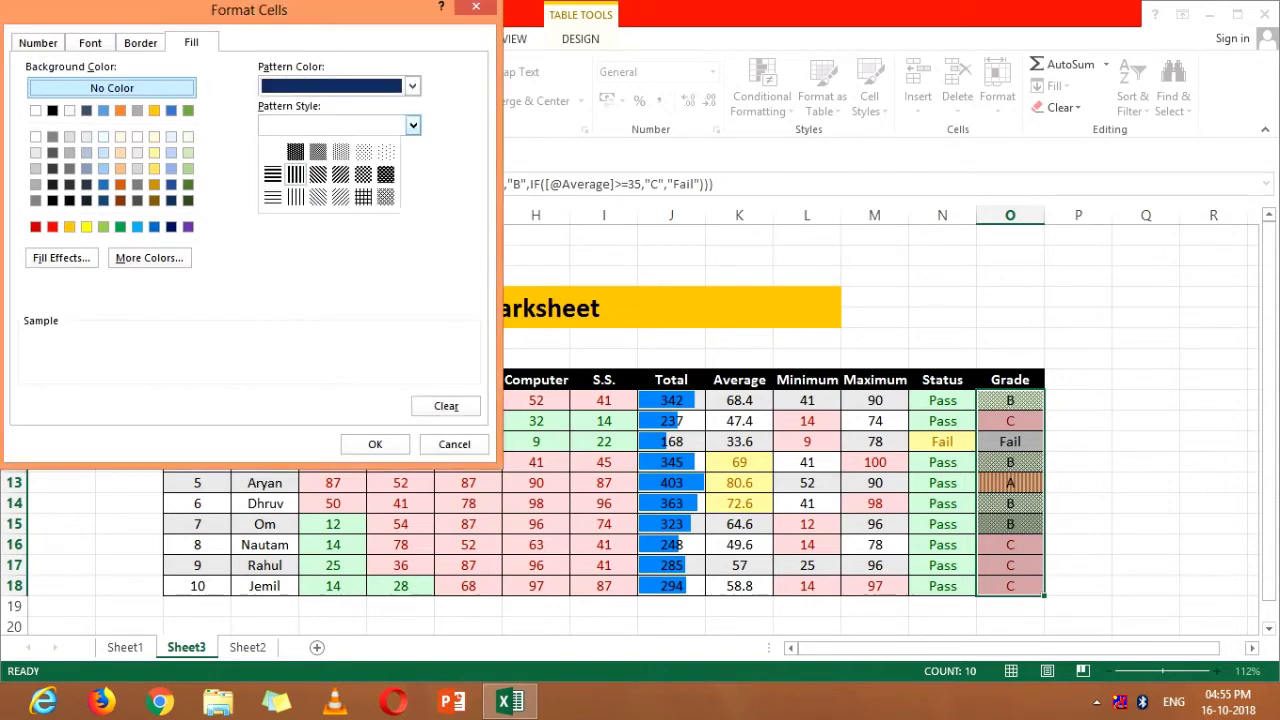
left_click(272, 197)
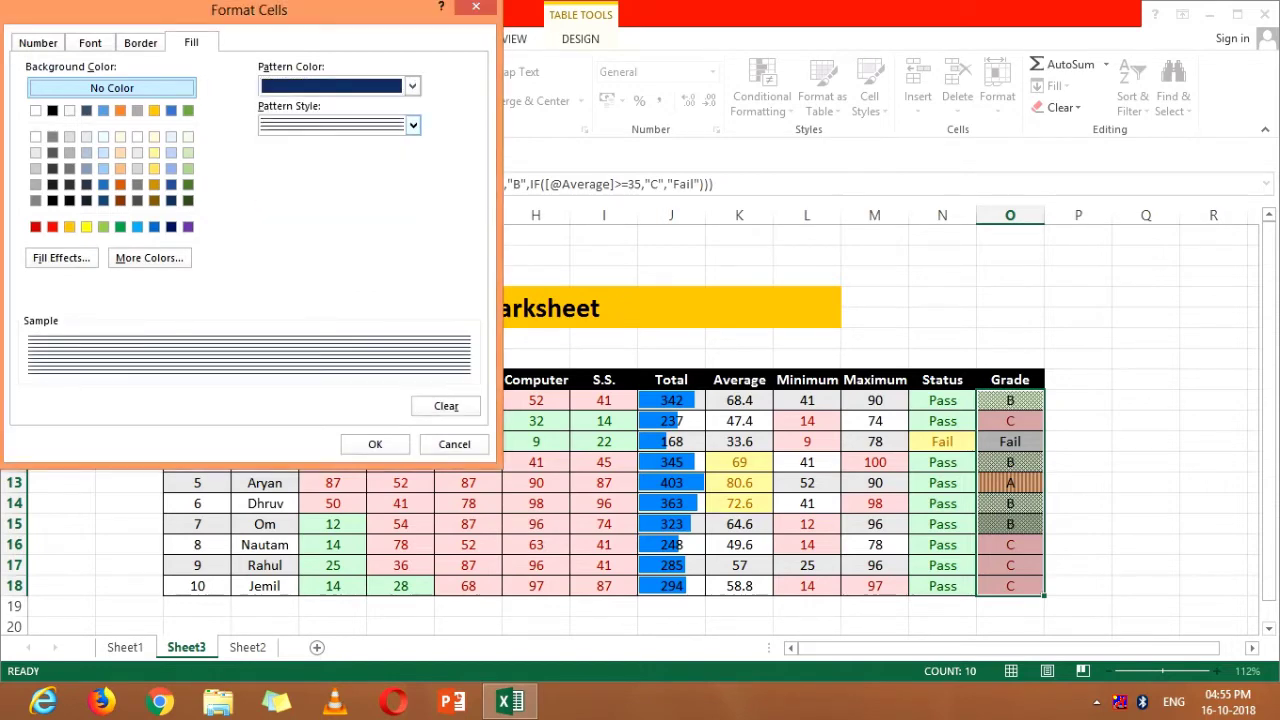
key("Return")
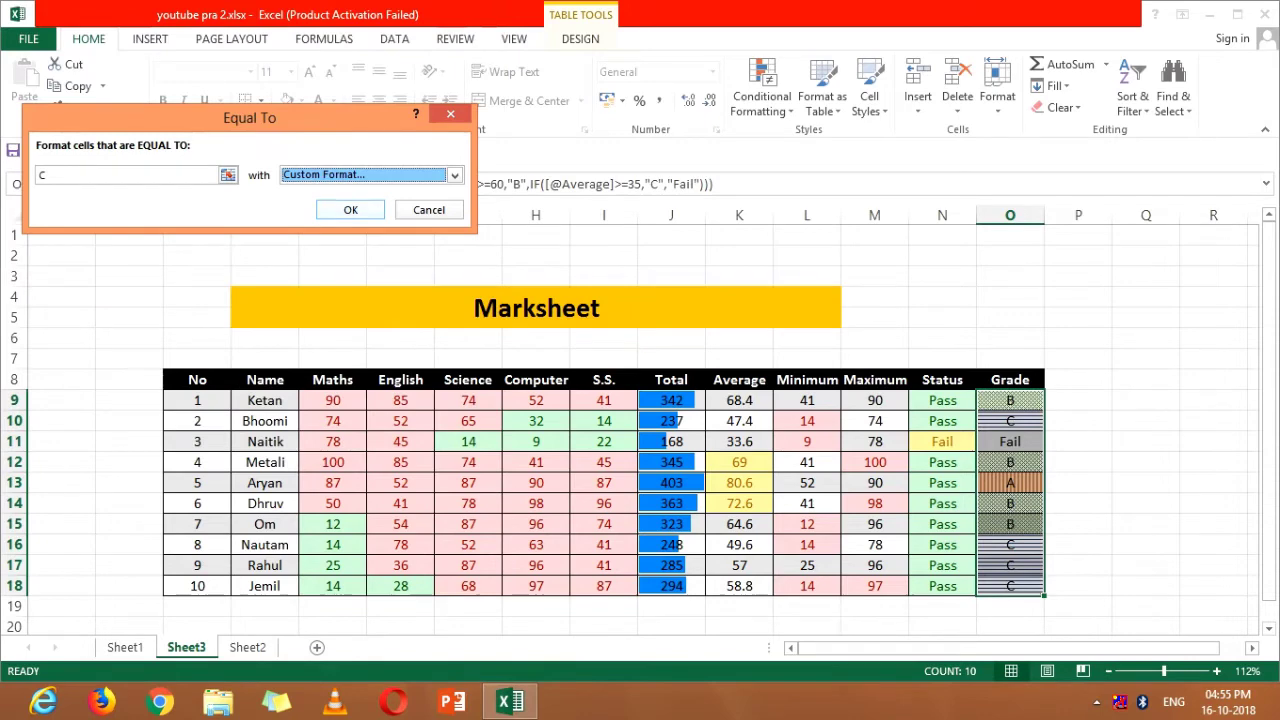
key("Return")
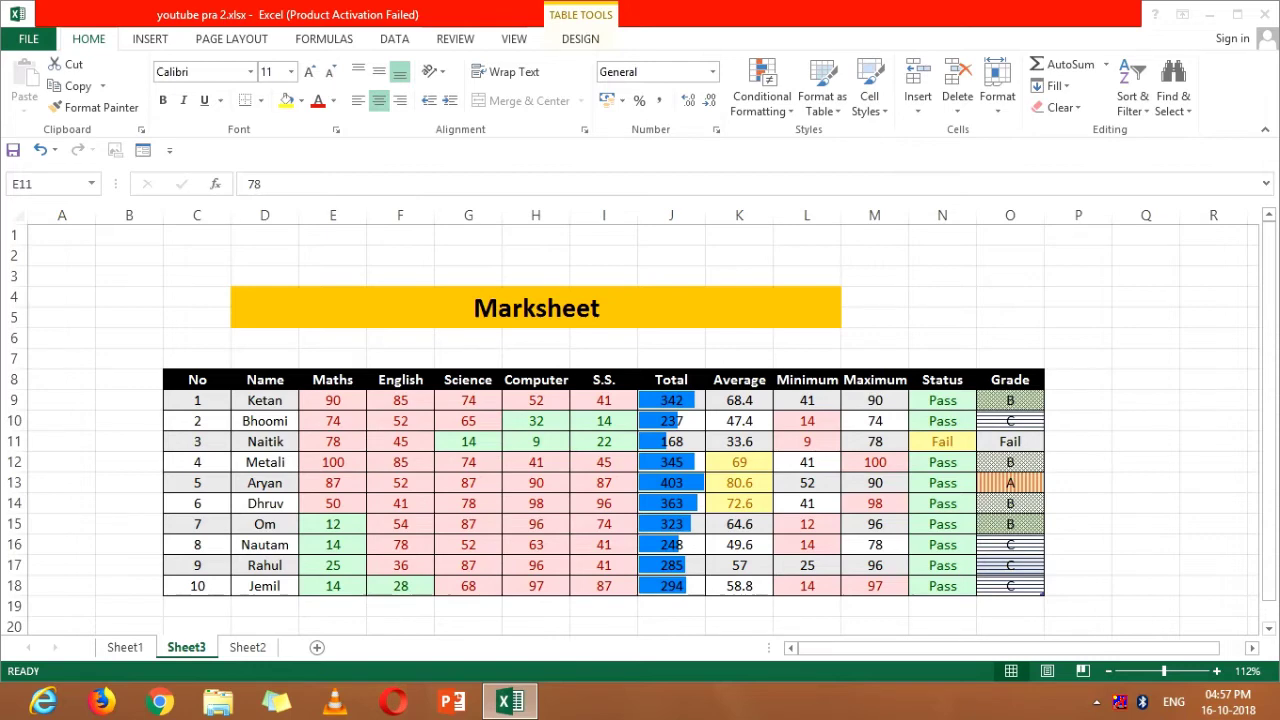
Select the names in D9:D18 and start a Duplicate Values highlight rule.
left_click_drag(264, 400, 264, 586)
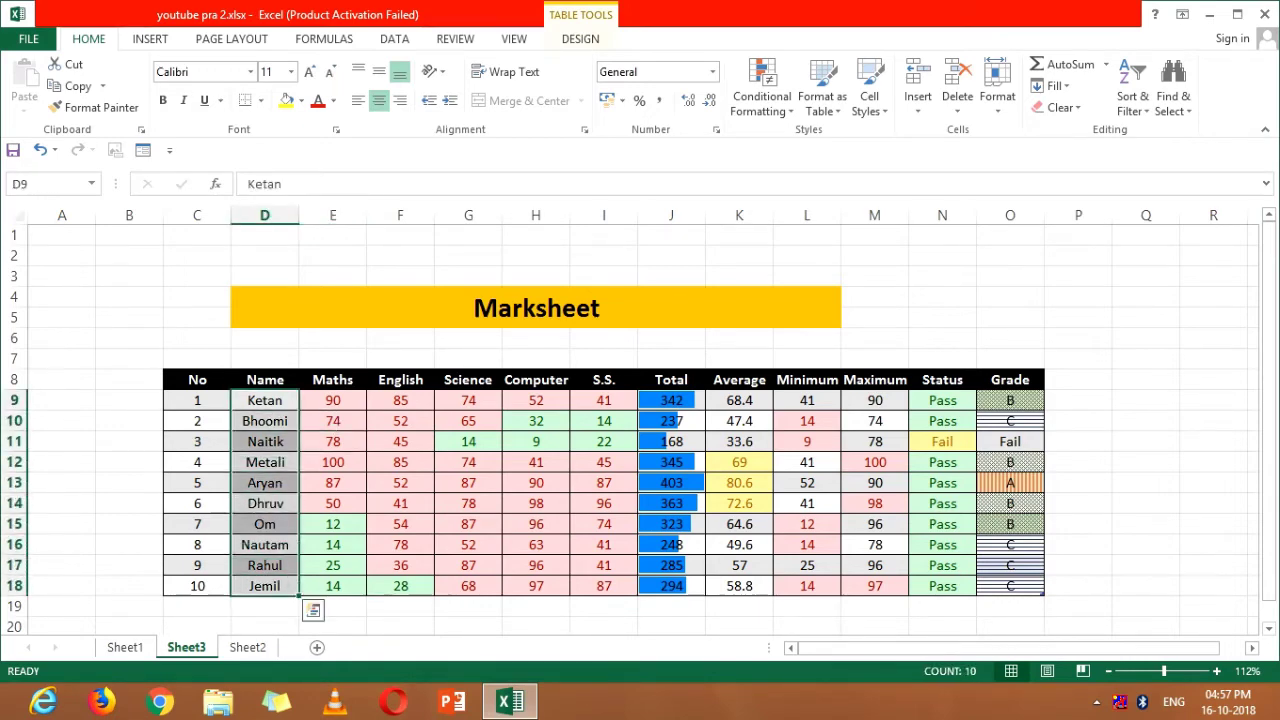
left_click(762, 96)
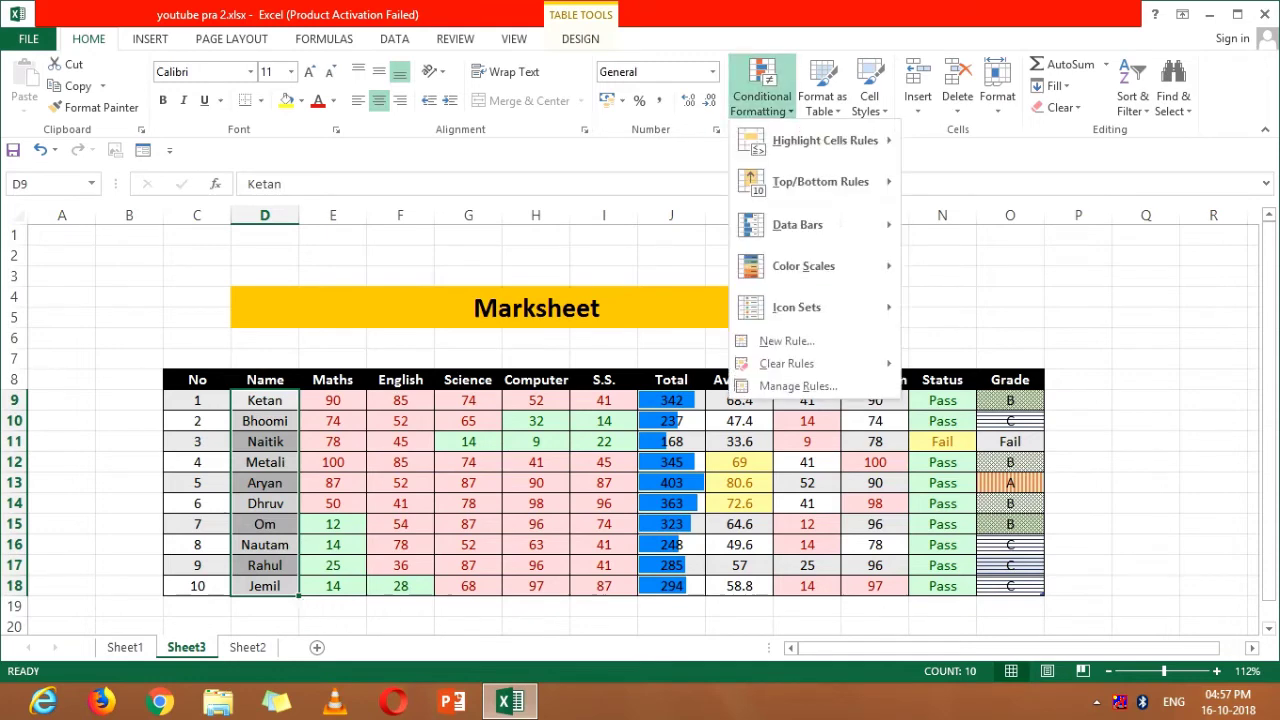
mouse_move(820, 181)
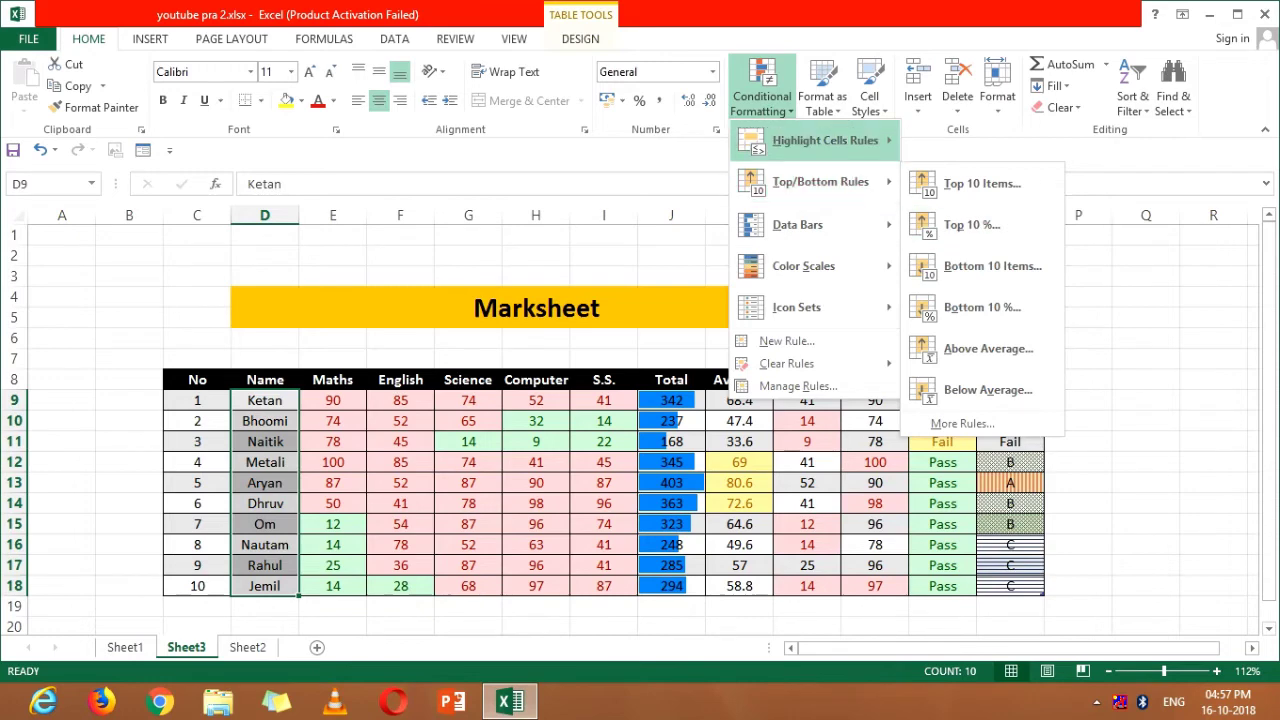
mouse_move(825, 140)
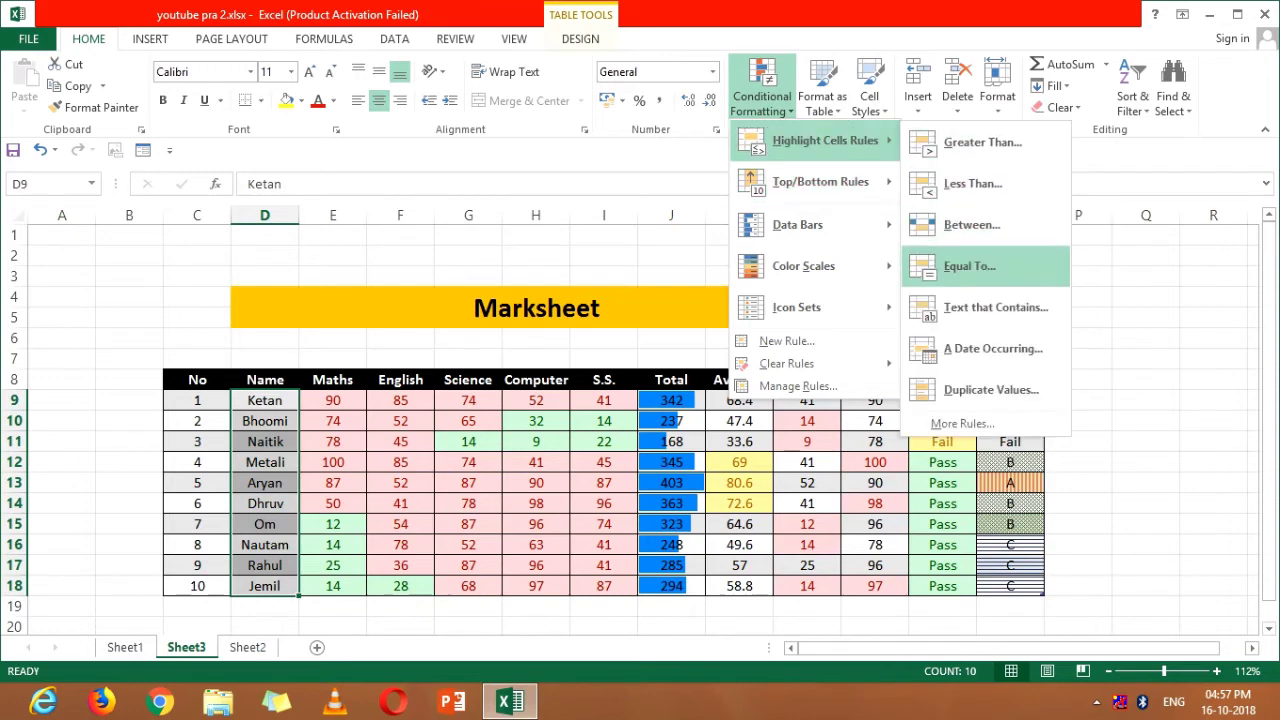
left_click(990, 390)
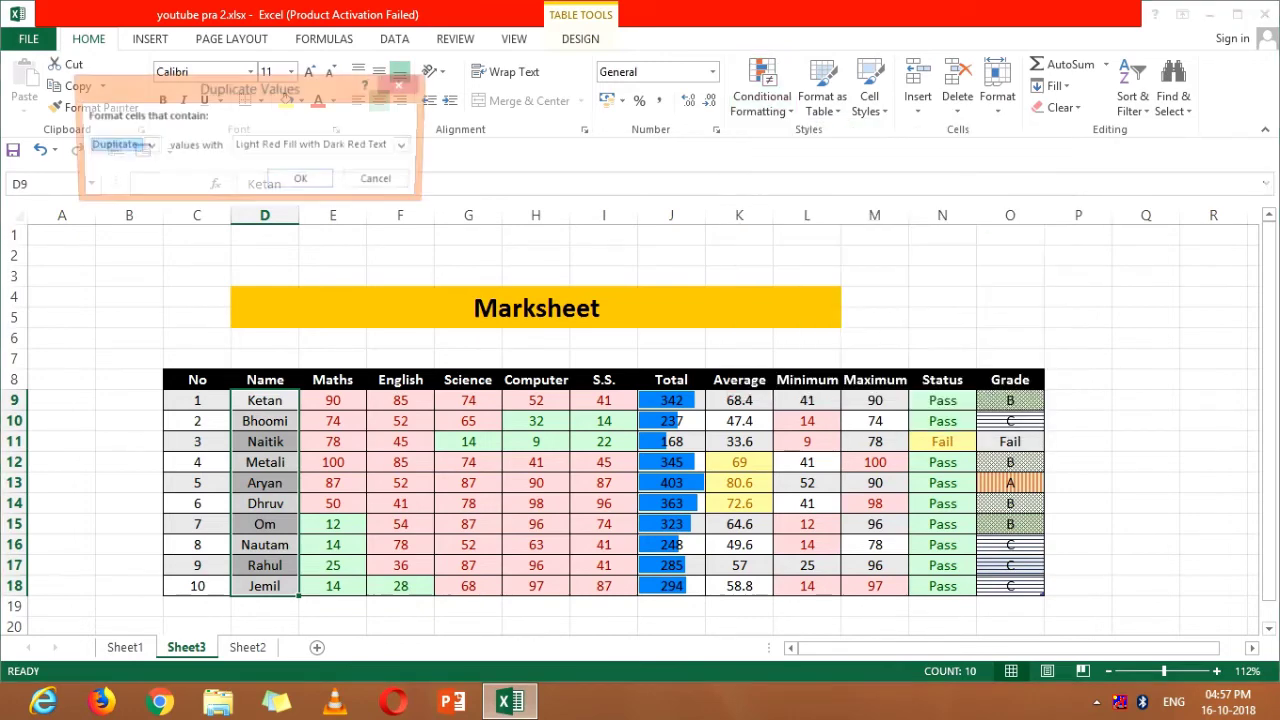
left_click_drag(250, 88, 762, 173)
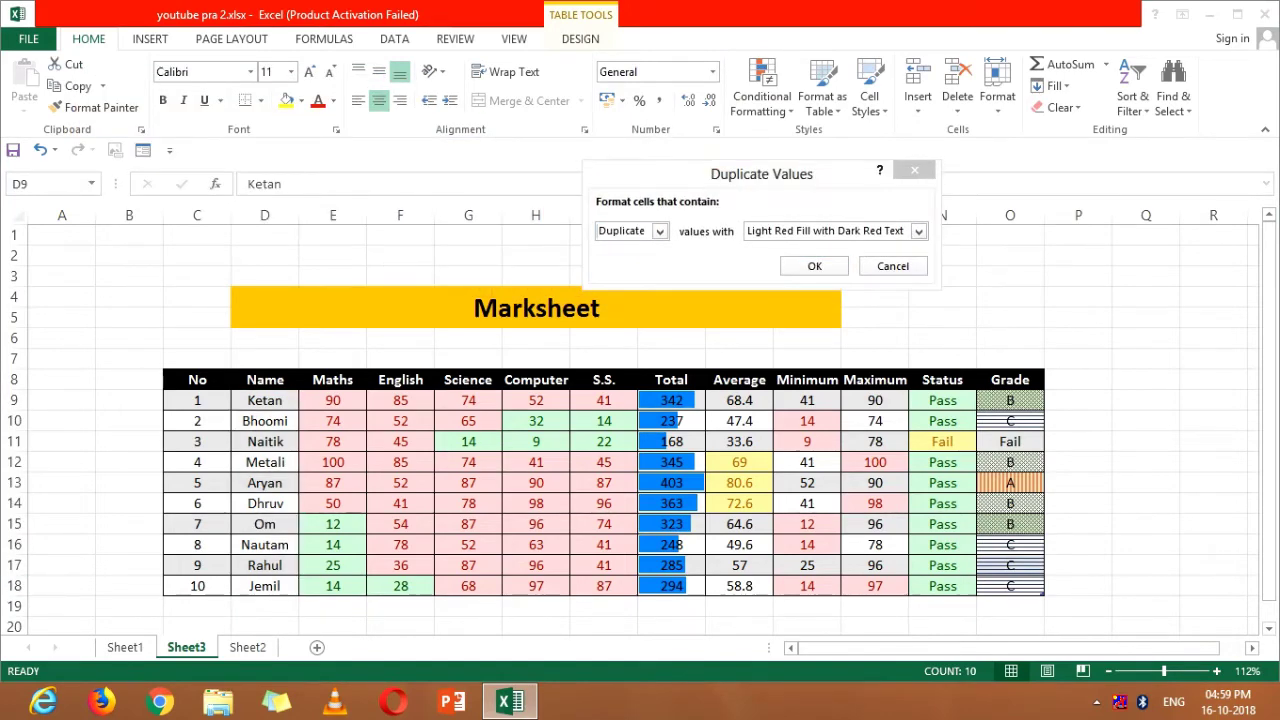
left_click_drag(762, 173, 462, 141)
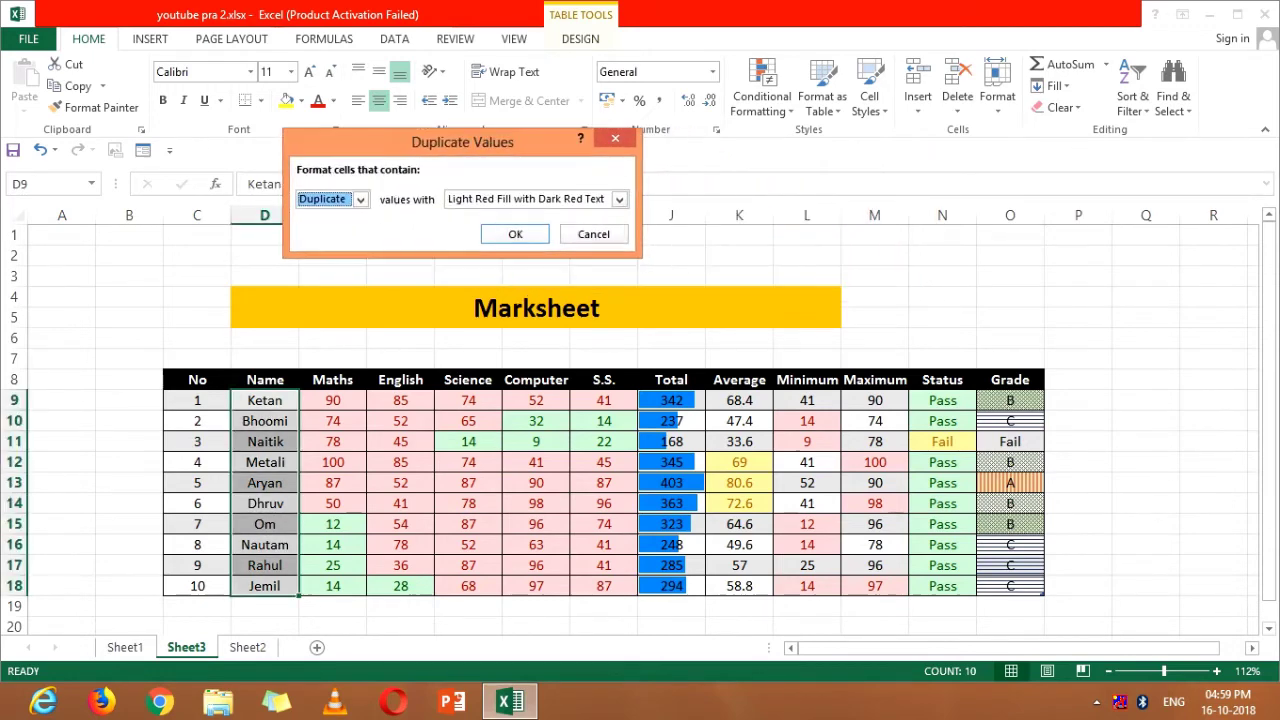
Keep the rule on Duplicate values with a Bold custom font format and apply it.
key("alt+Down")
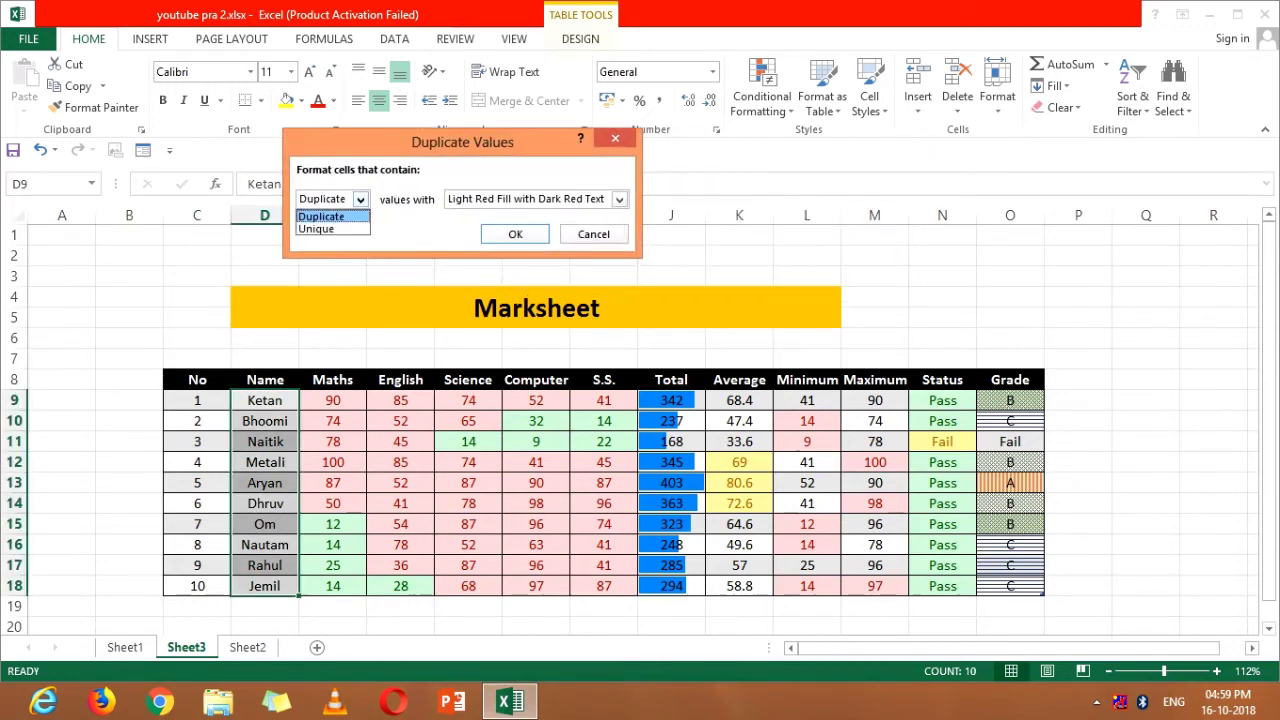
key("Return")
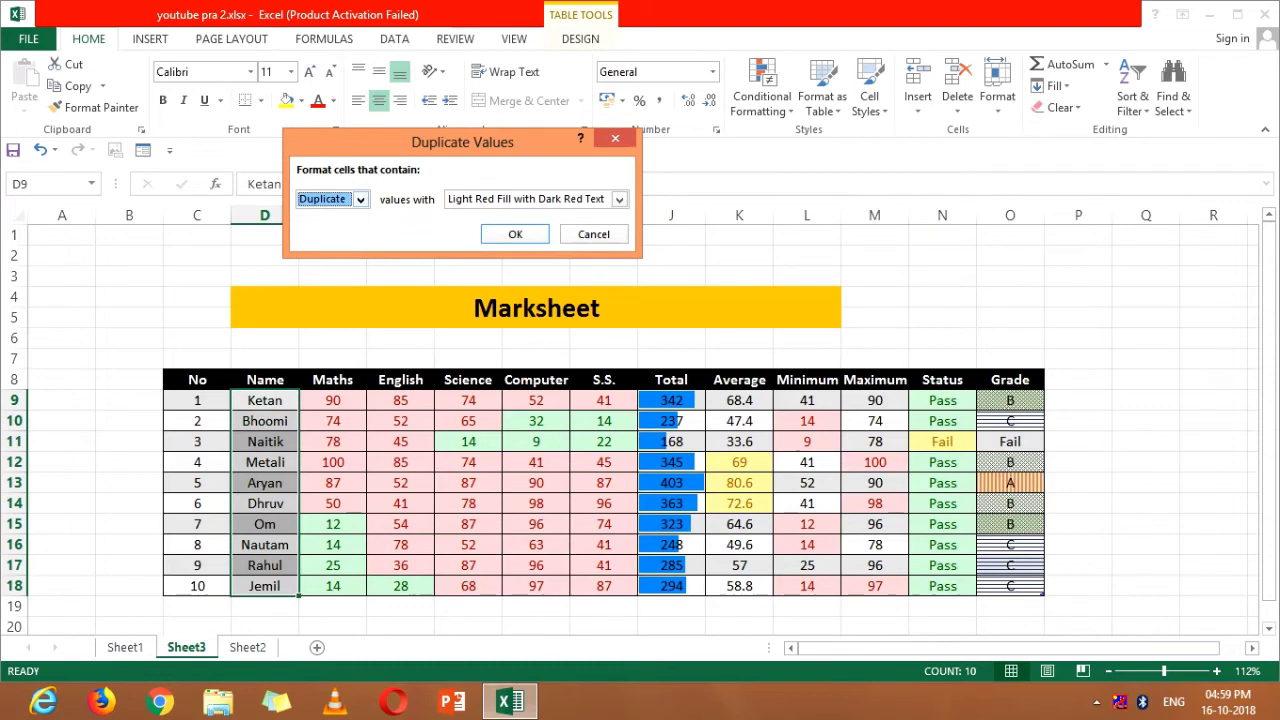
key("Tab")
key("alt+Down")
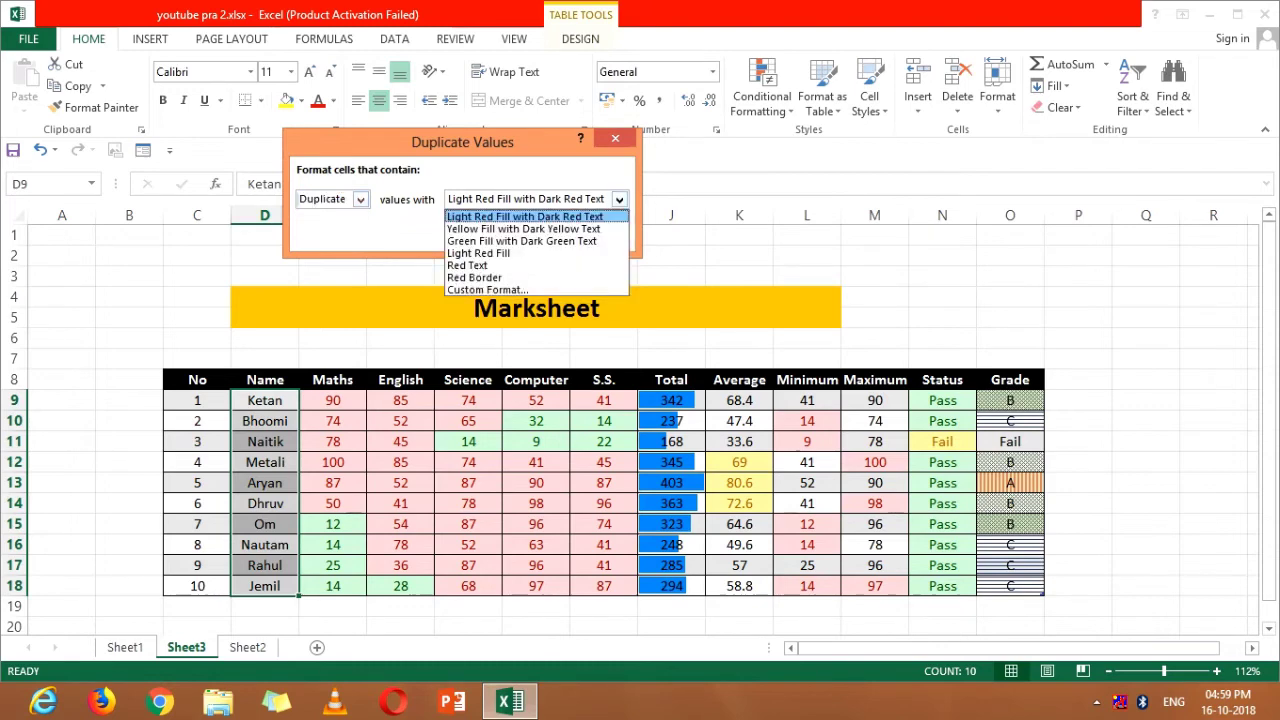
key("Down")
key("Down")
key("Down")
key("Down")
key("Down")
key("Up")
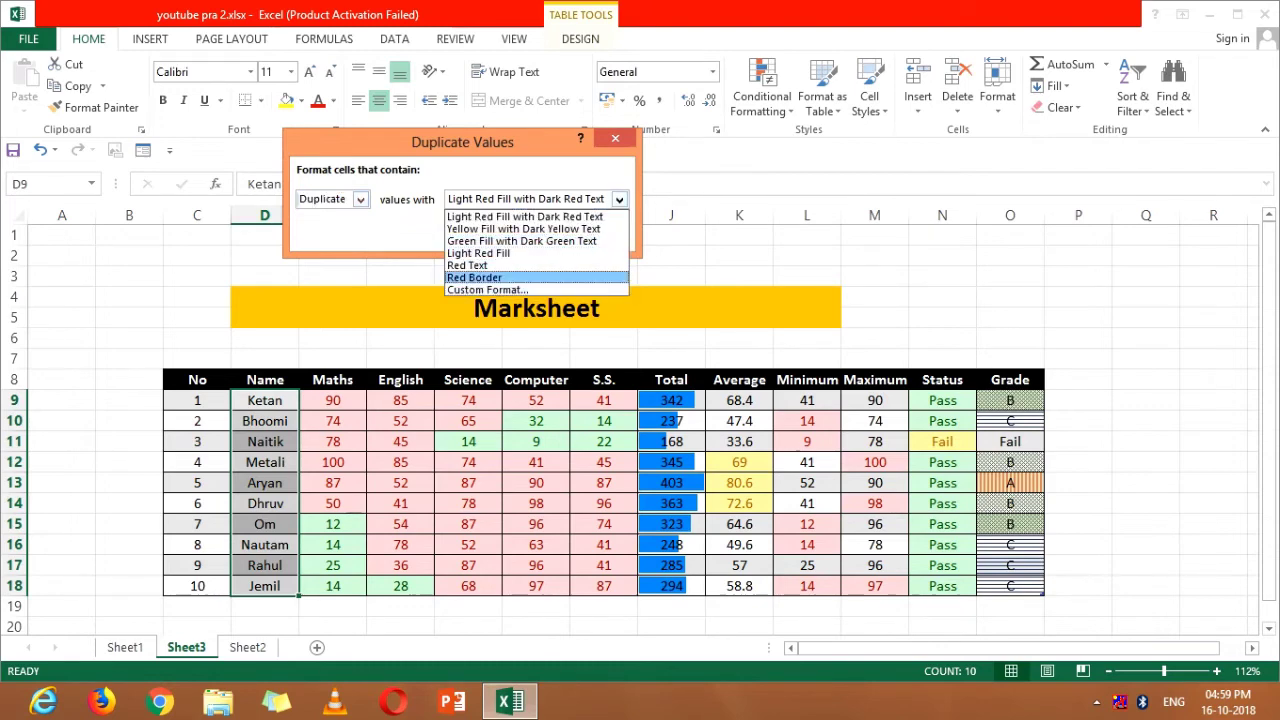
key("Down")
key("Return")
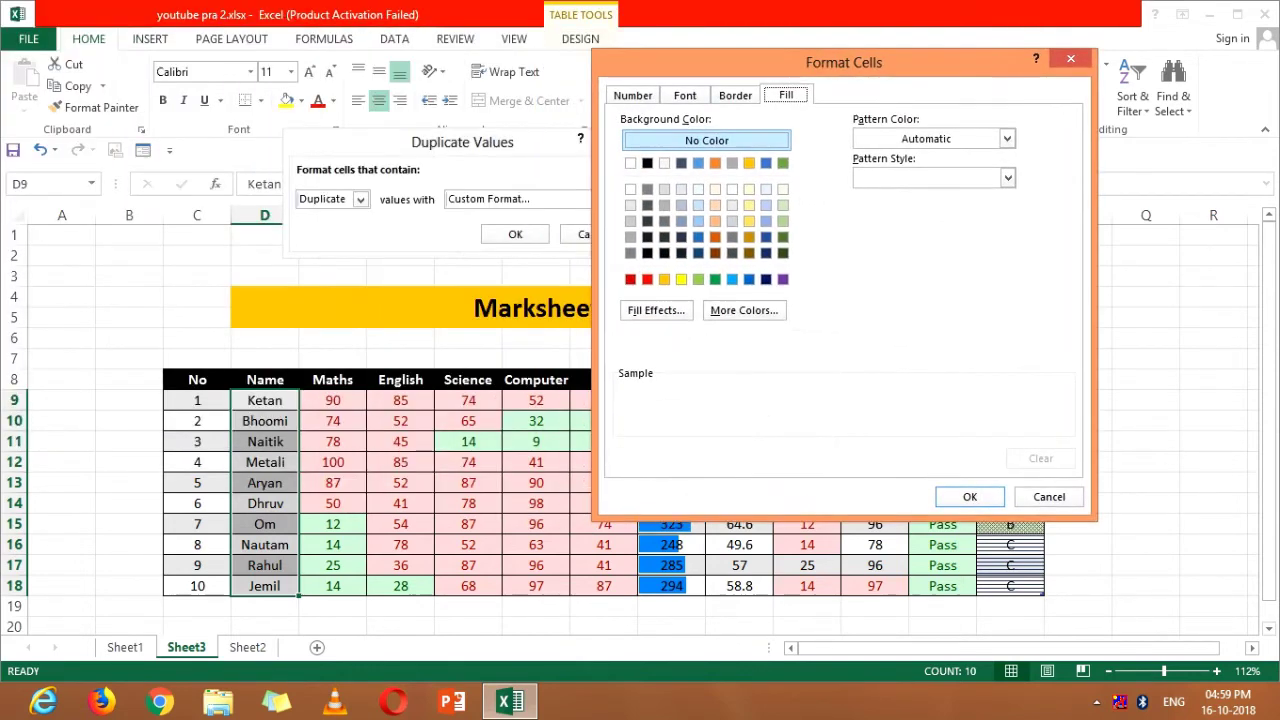
key("ctrl+shift+Tab")
key("ctrl+shift+Tab")
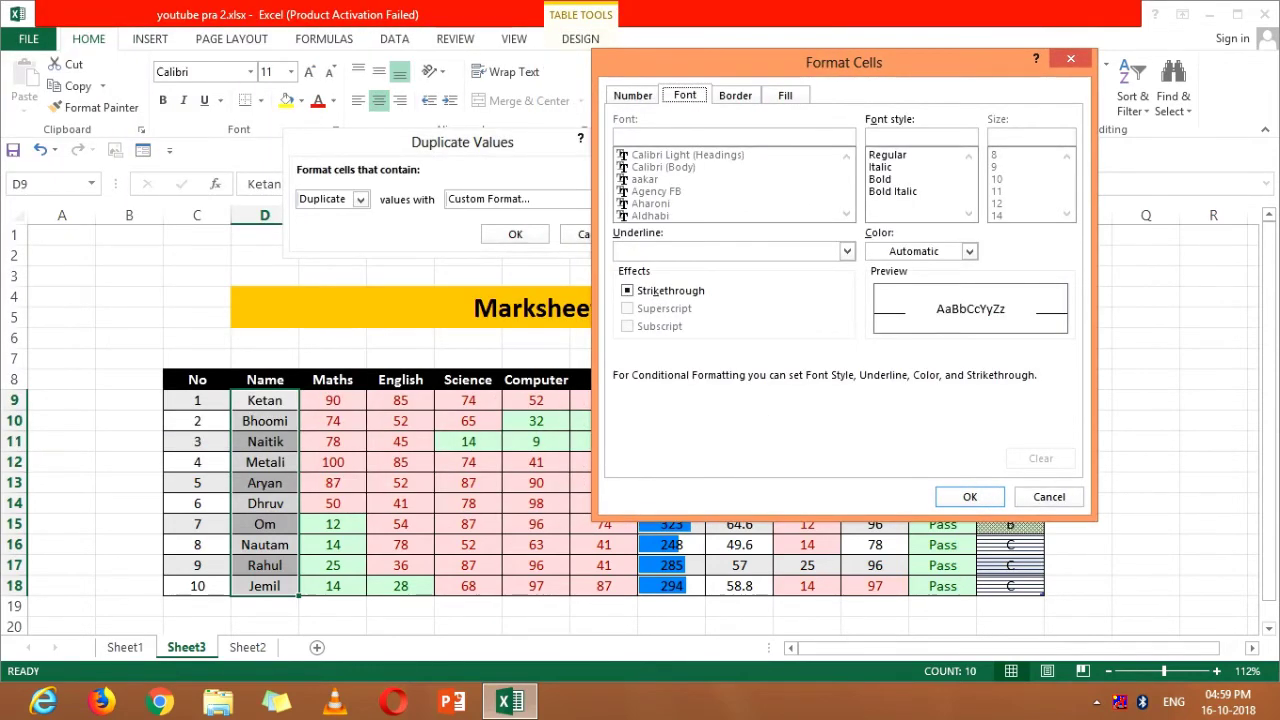
left_click(880, 179)
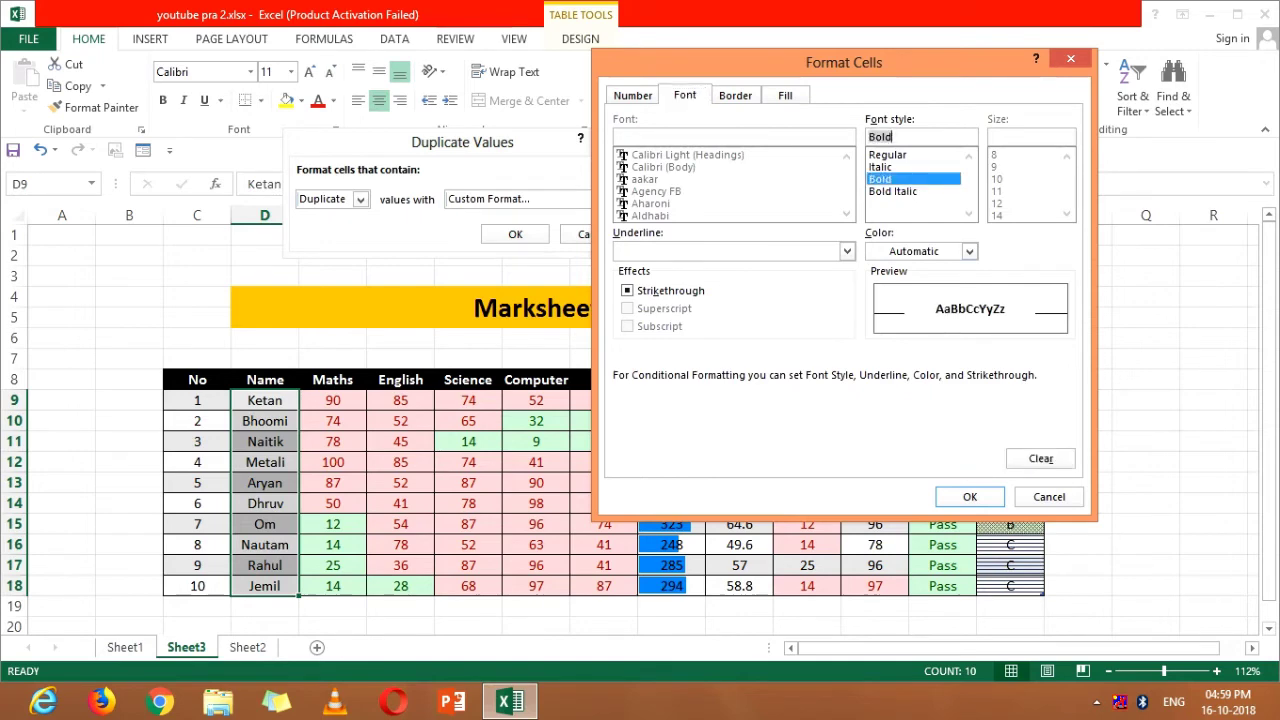
key("Return")
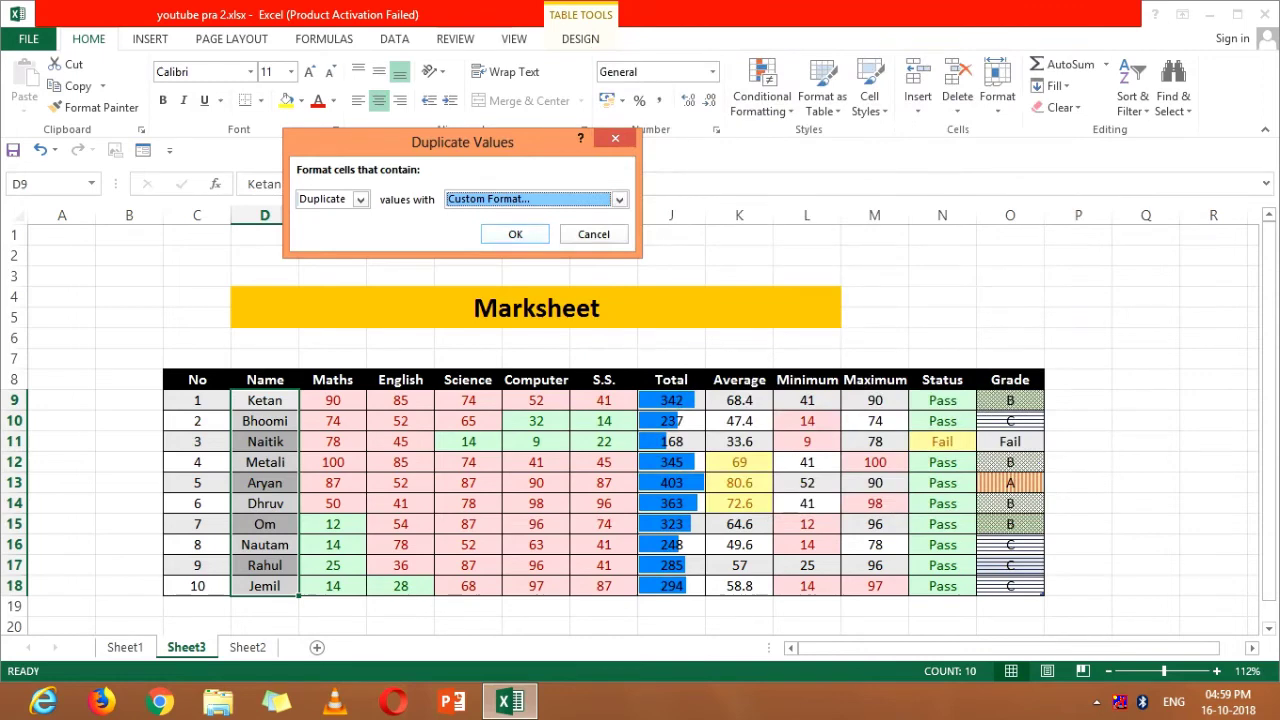
key("Return")
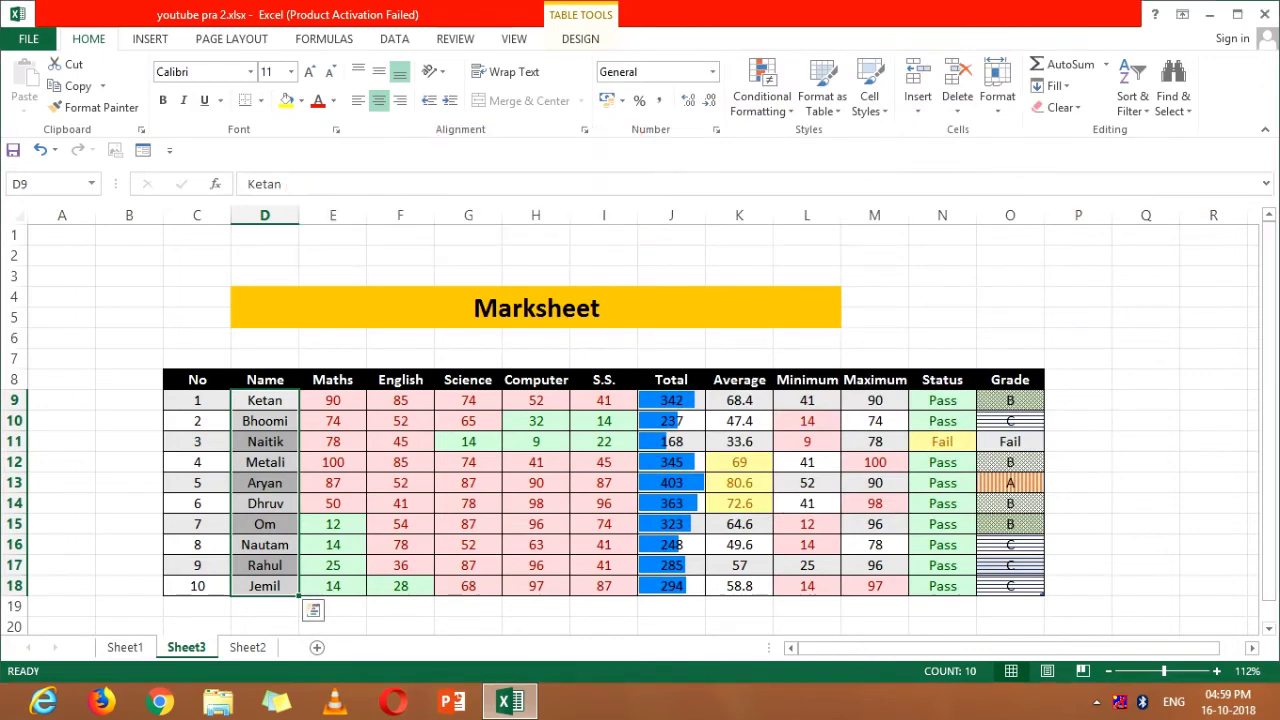
Change D14 from Dhruv to Ketan, then reselect the names in D9:D18.
left_click(264, 503)
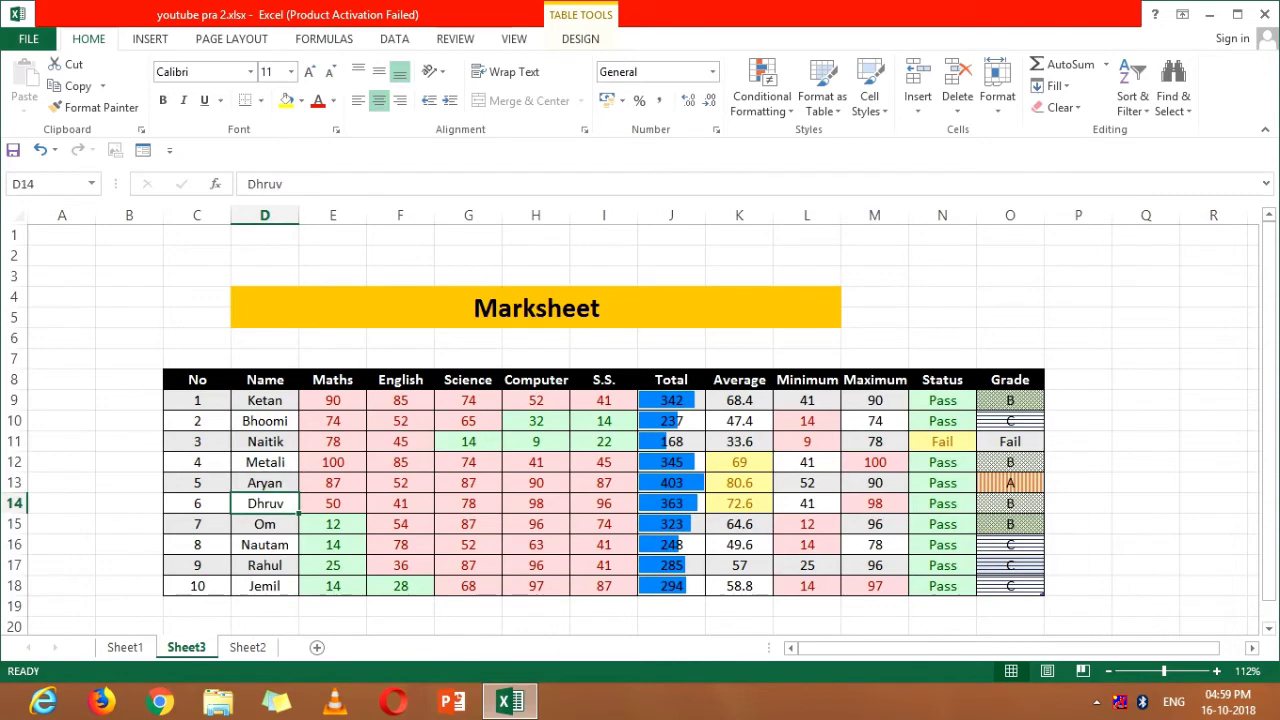
type("Ketan")
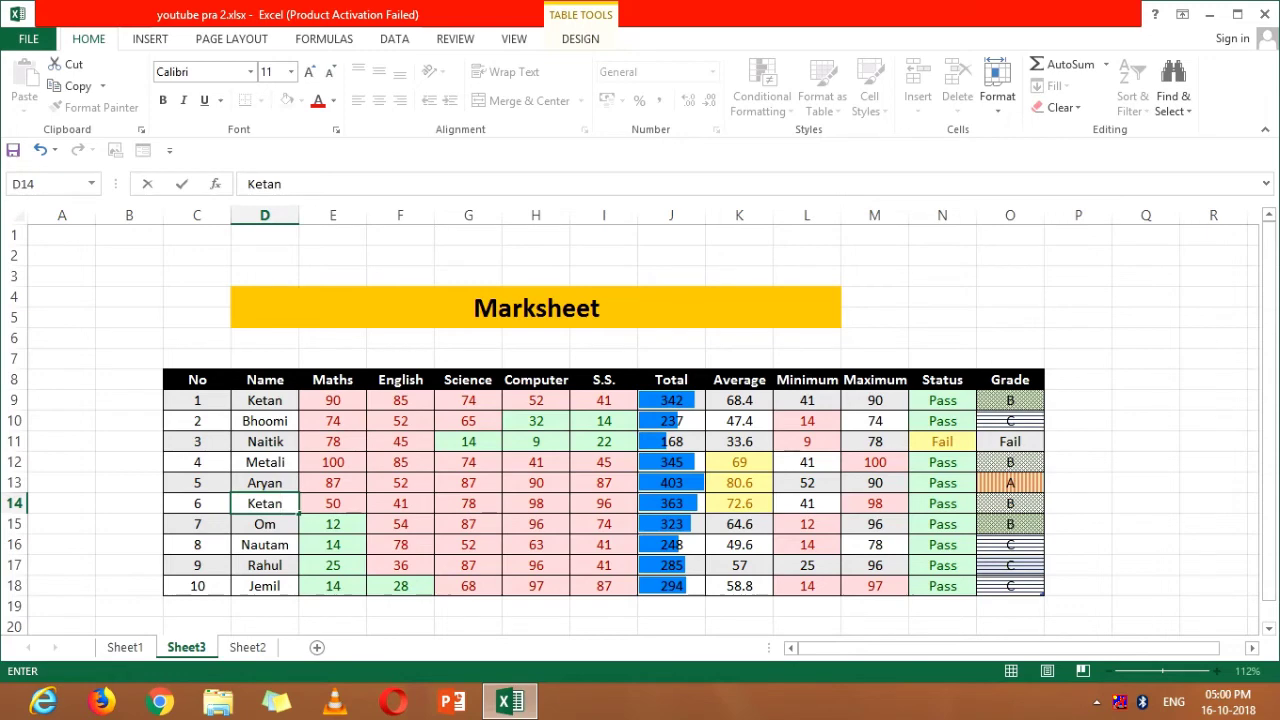
key("Return")
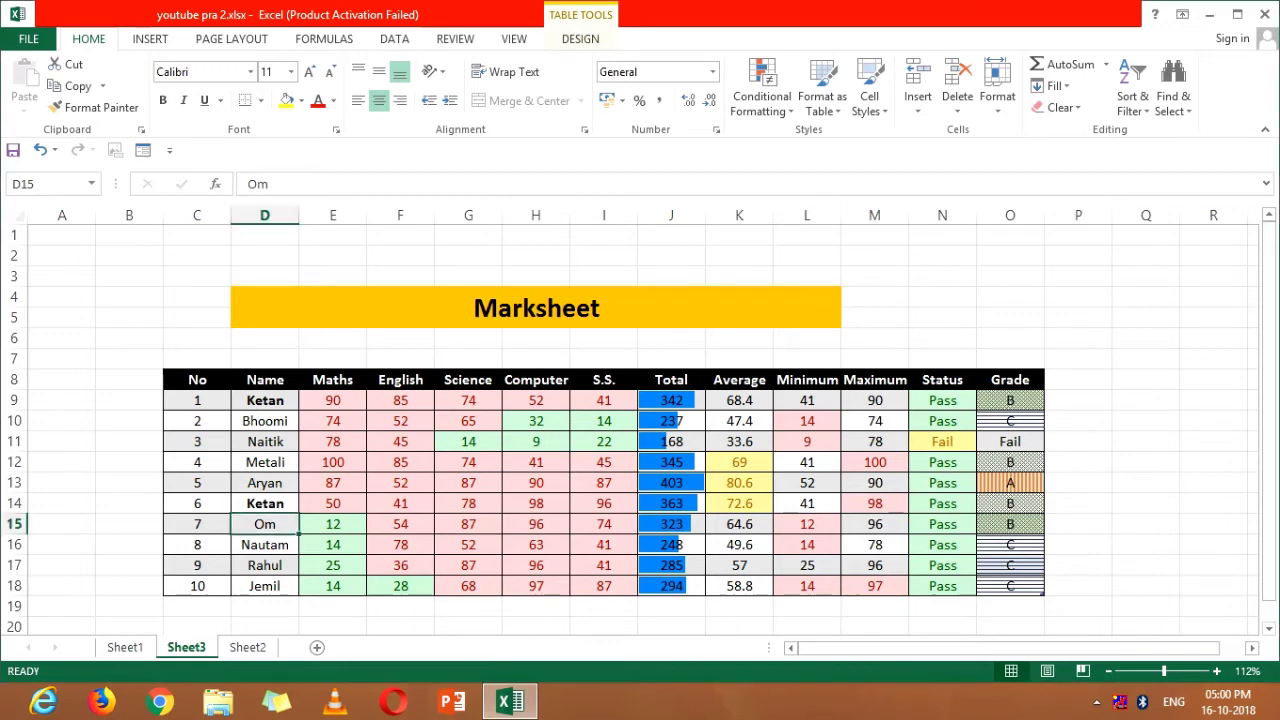
left_click(264, 400)
left_click_drag(264, 400, 264, 586)
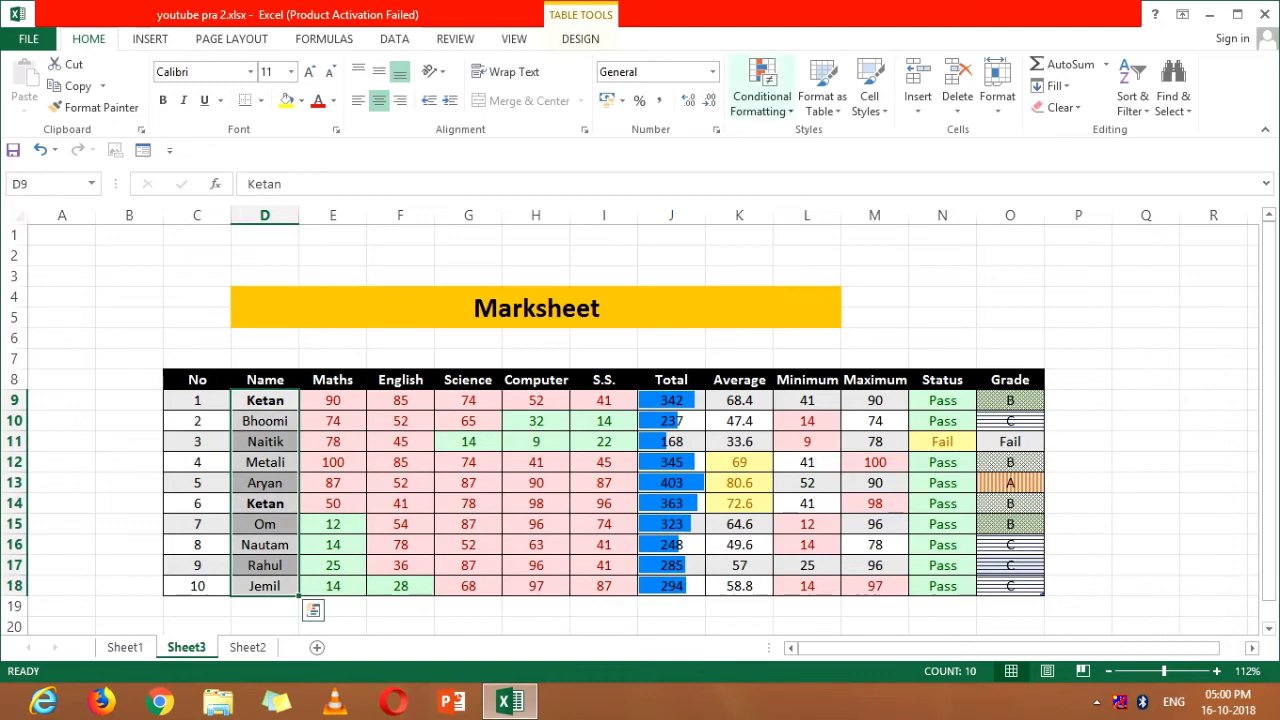
Add a Unique-values rule to the names with an Italic custom font format.
left_click(762, 92)
mouse_move(825, 140)
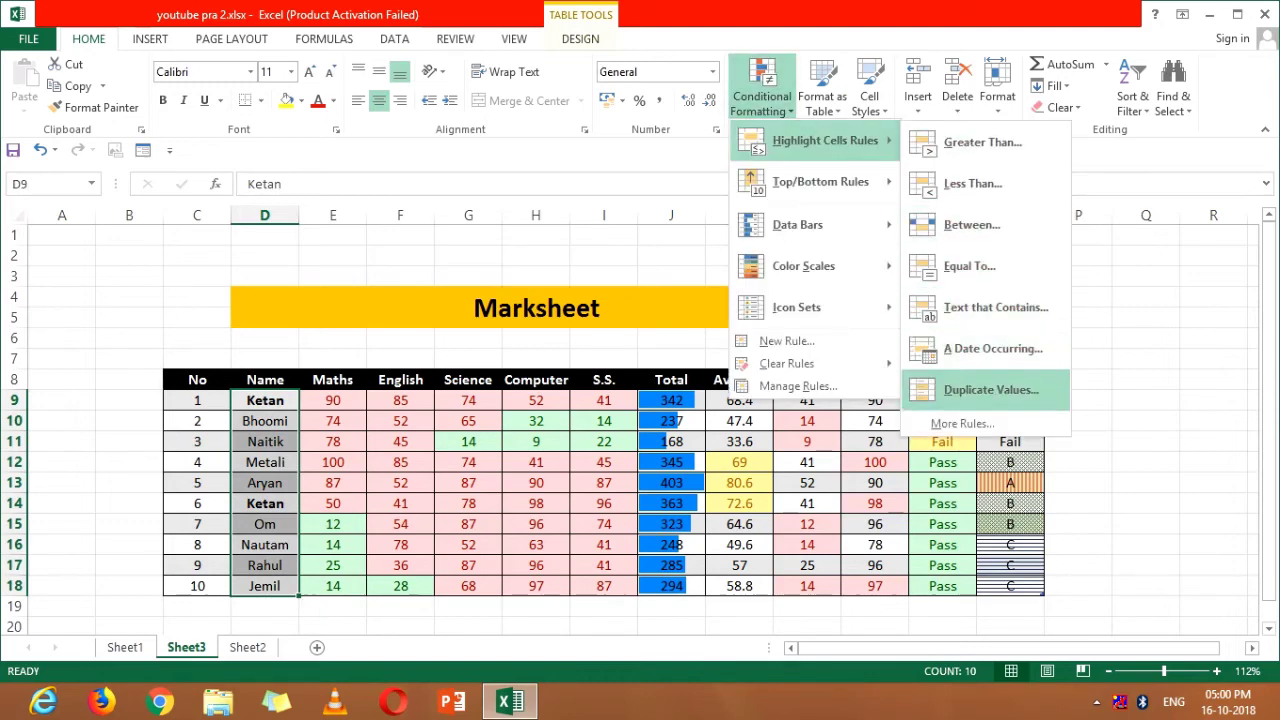
key("Return")
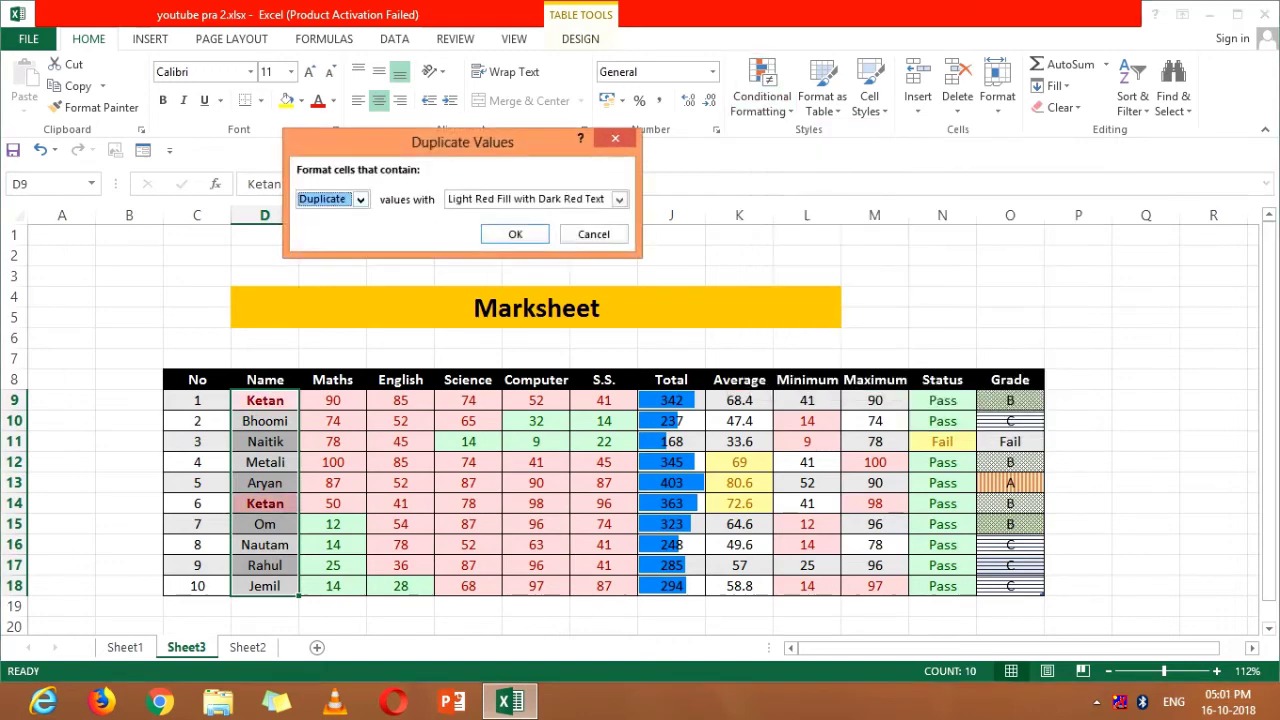
key("alt+Down")
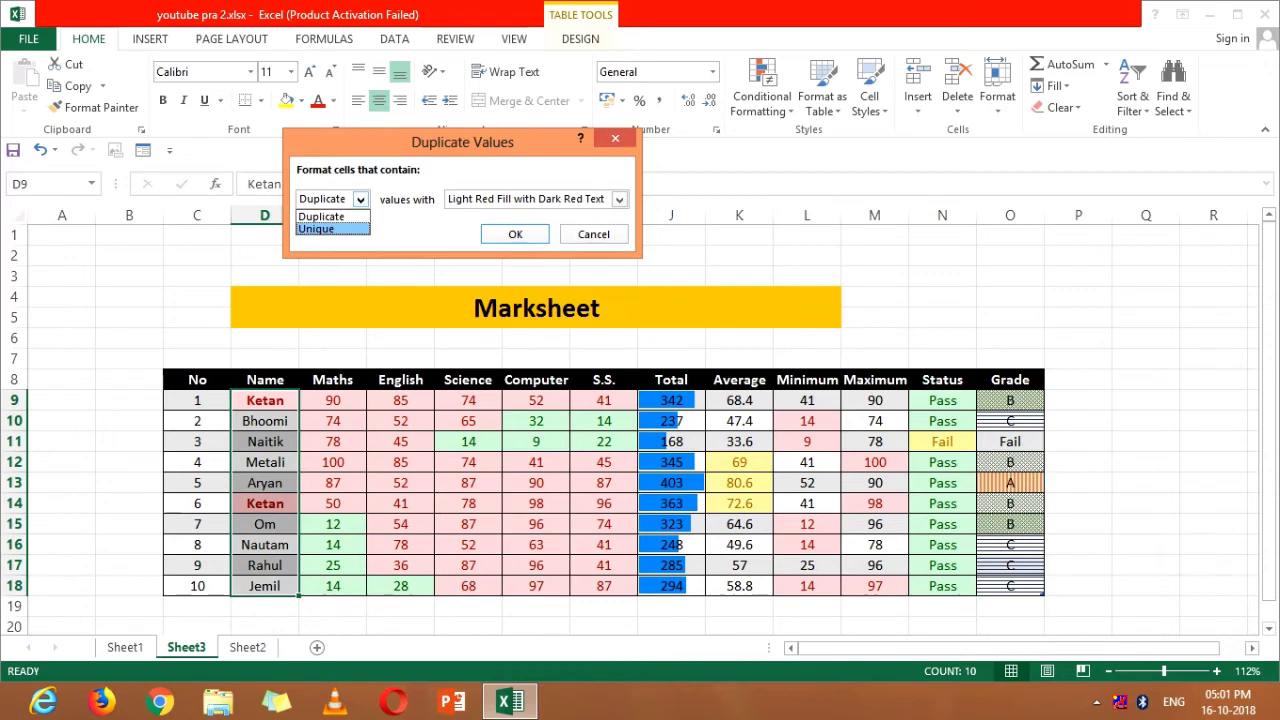
key("Return")
key("Tab")
key("alt+Down")
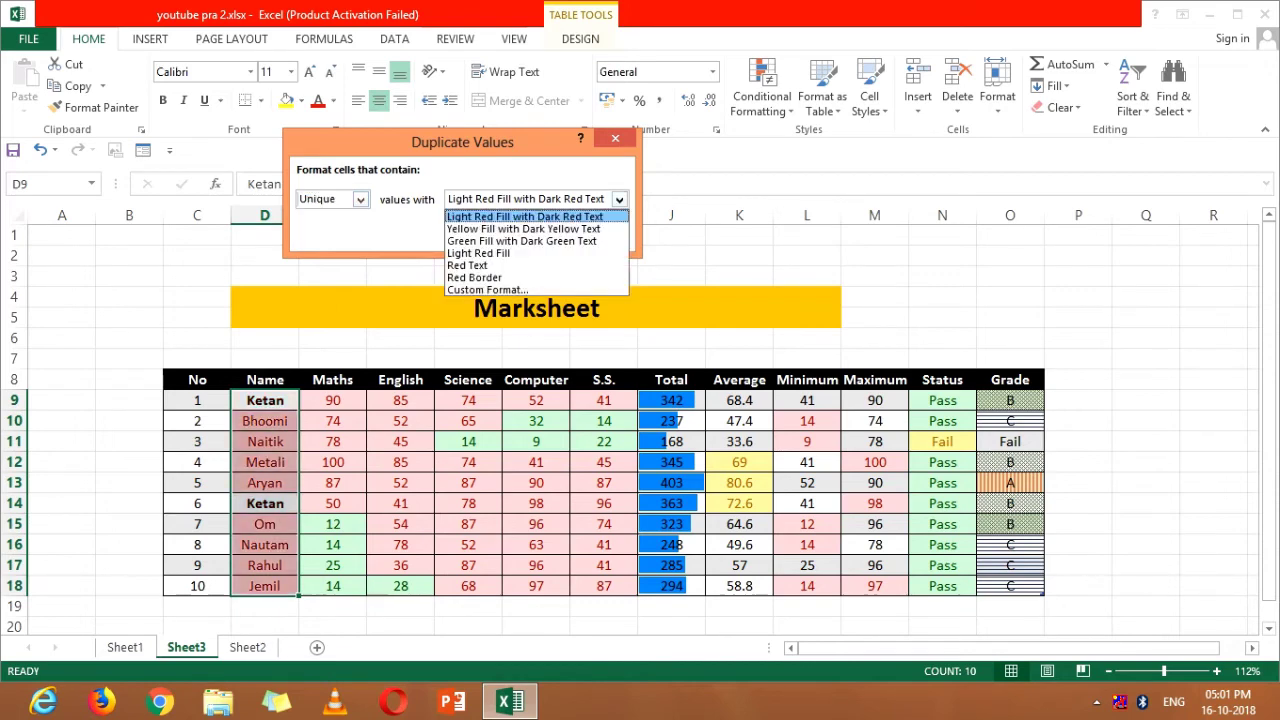
key("Down")
key("Down")
key("Down")
key("Down")
key("Down")
key("Down")
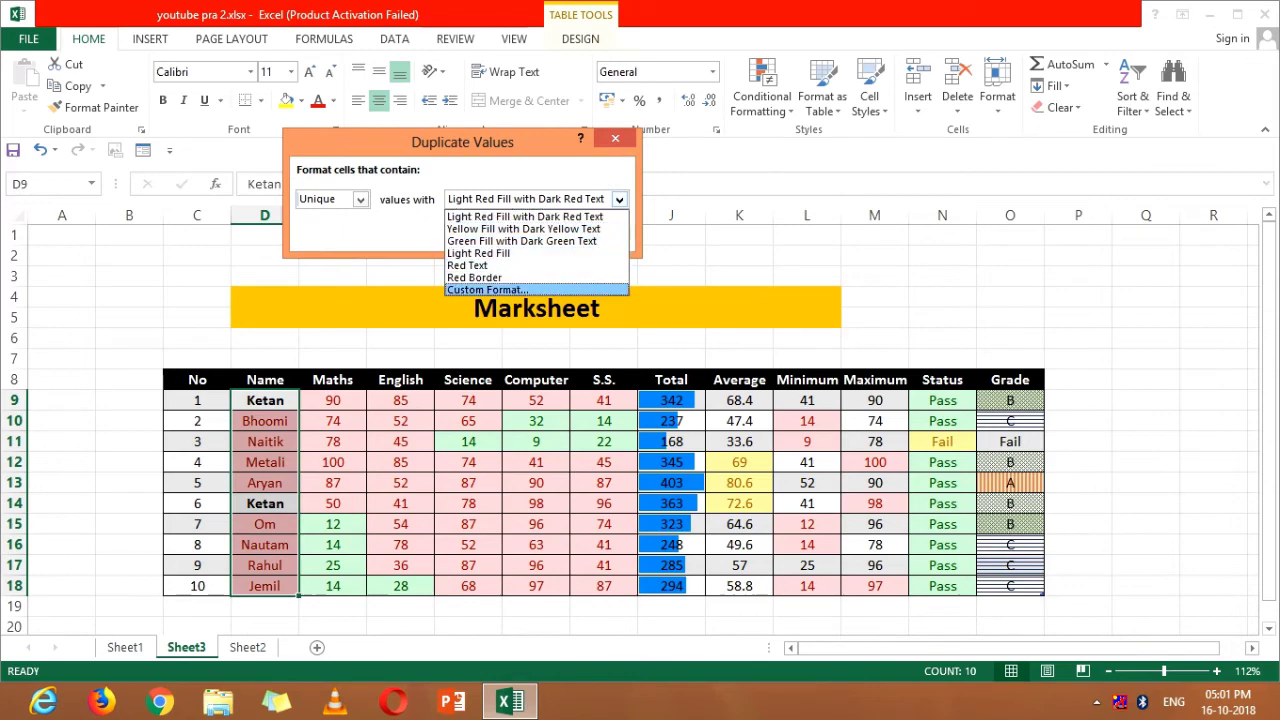
key("Return")
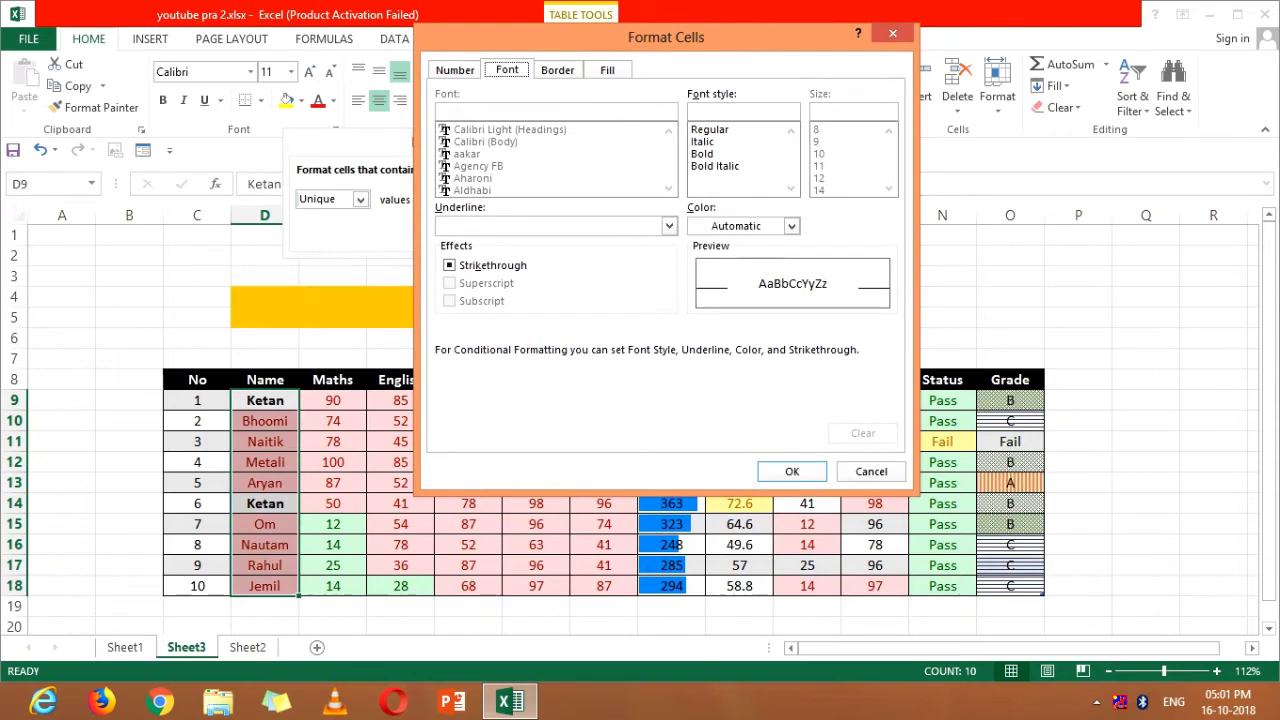
left_click(702, 141)
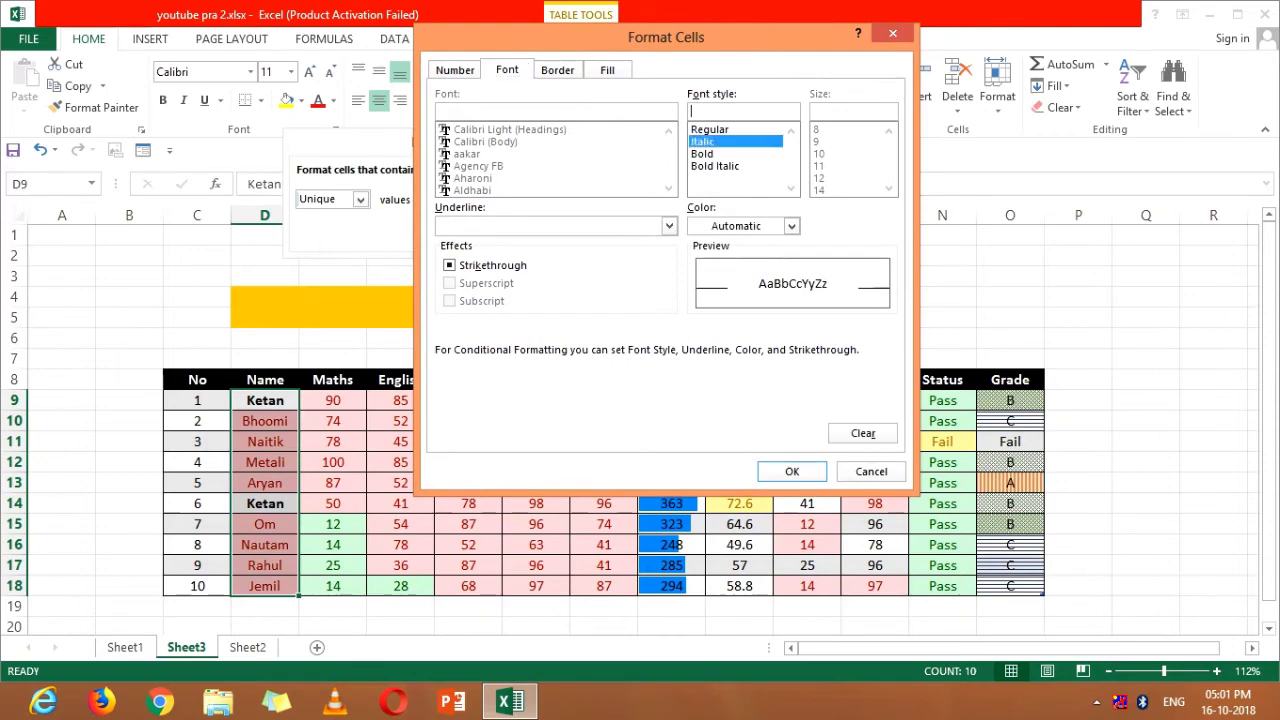
left_click(791, 471)
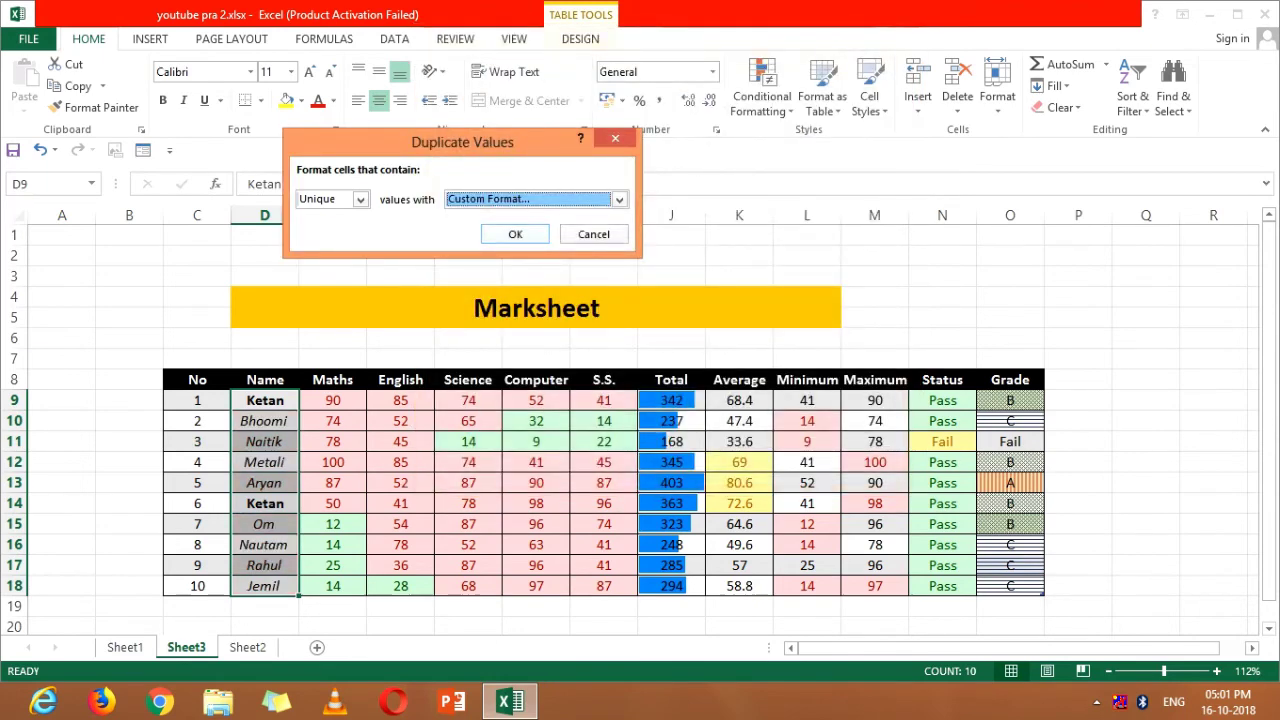
left_click(515, 234)
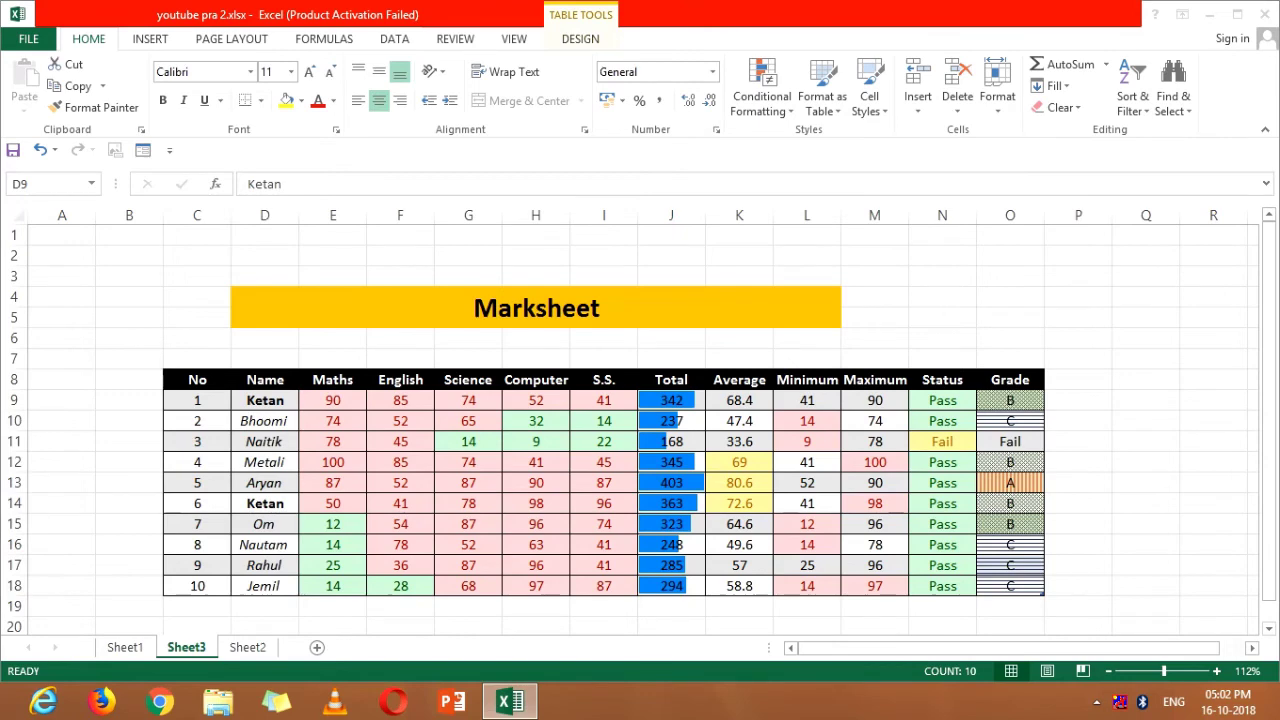
left_click(332, 255)
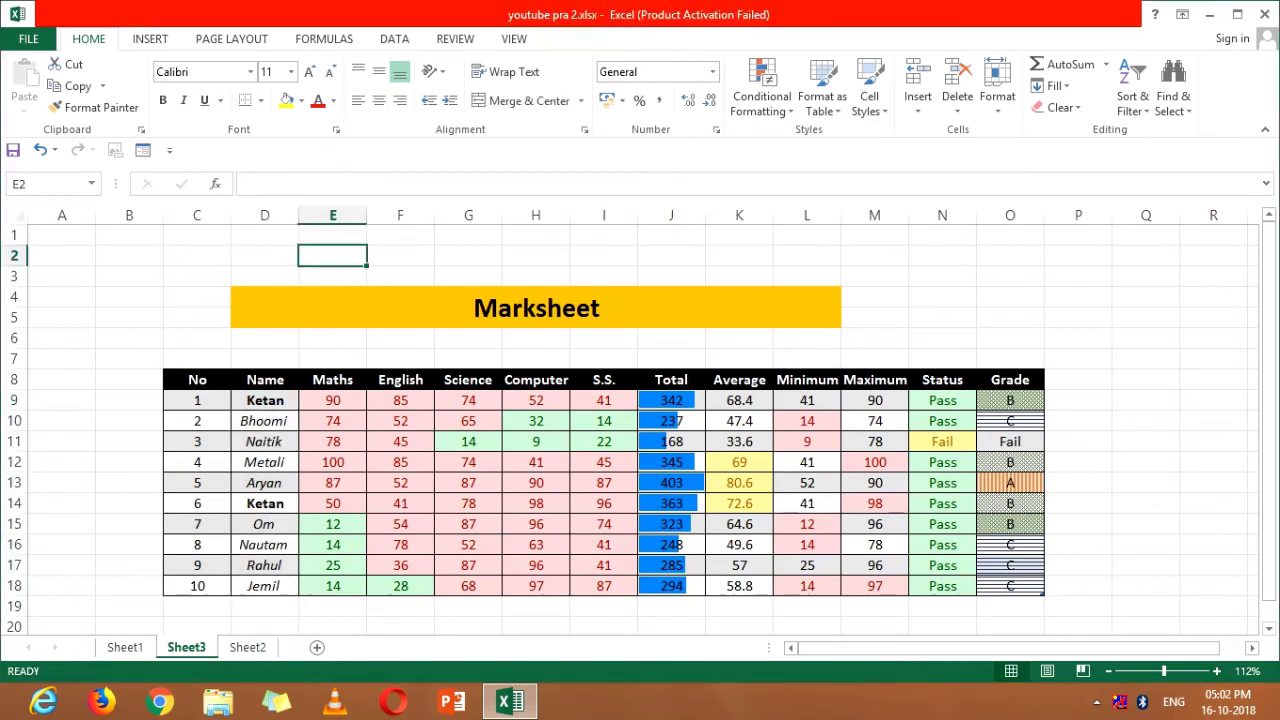